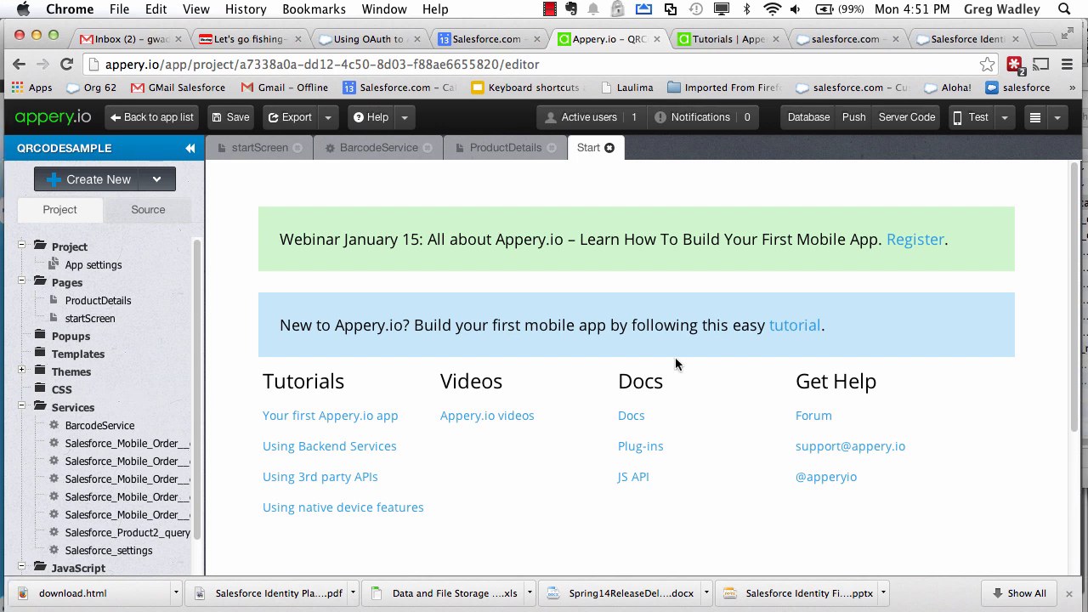
# - Open the Using Backend Services tutorials and look through the 3rd party API, browser storage and native device topics
pyautogui.click(374, 118)
pyautogui.click(330, 155)
pyautogui.click(332, 455)
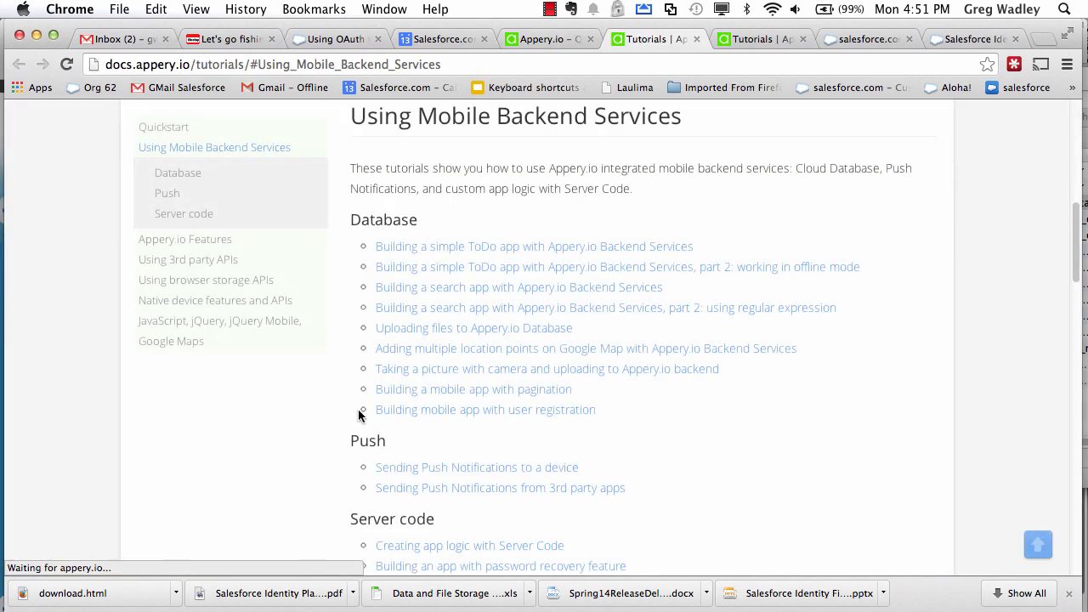
pyautogui.scroll(-15, 404, 300)
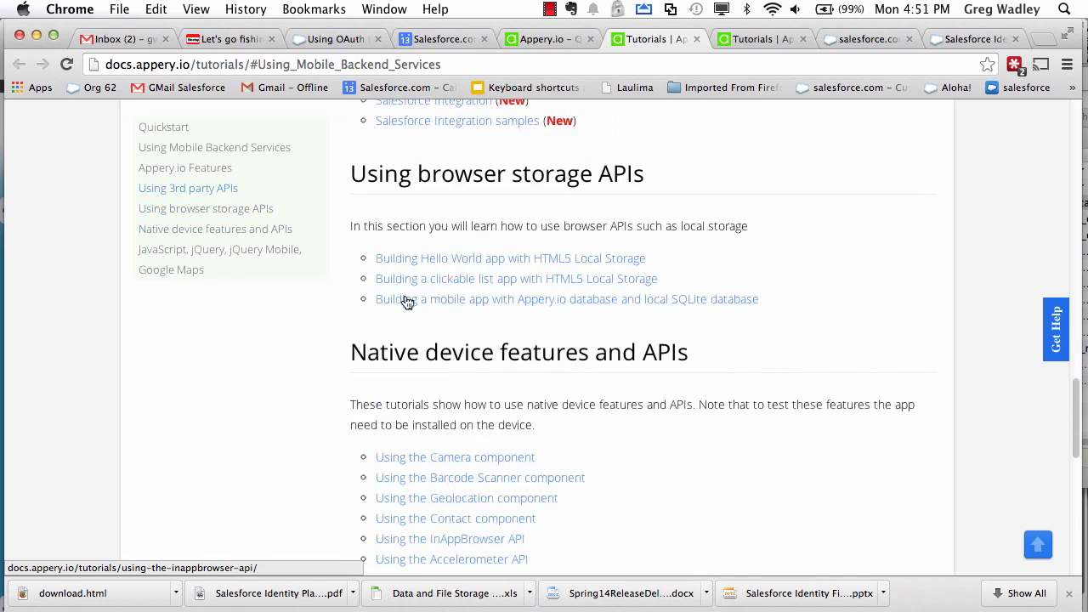
pyautogui.scroll(3, 406, 301)
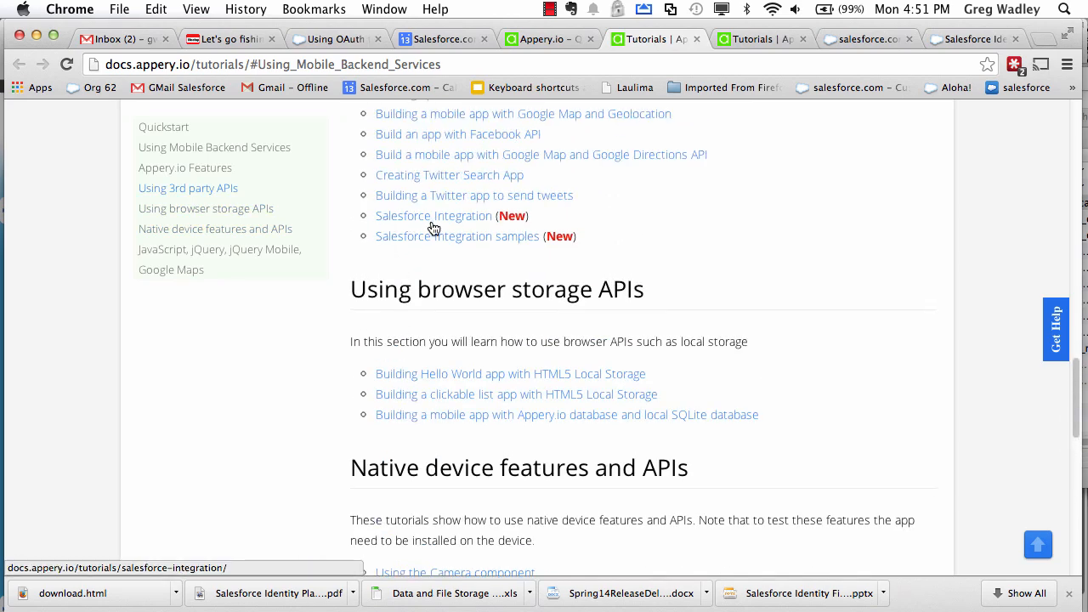
pyautogui.scroll(-5, 459, 233)
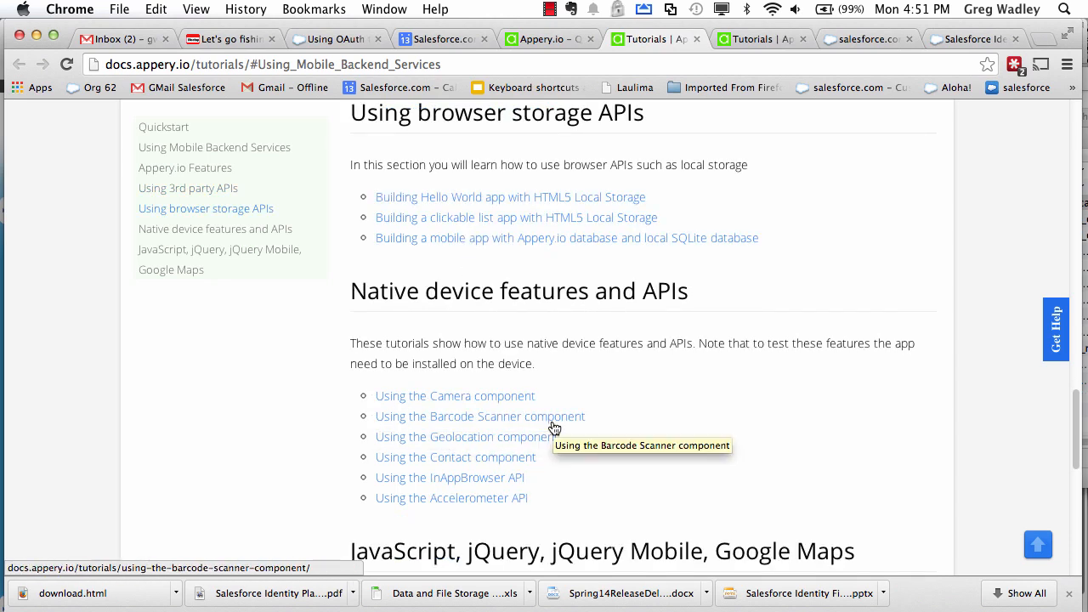
pyautogui.scroll(10, 422, 316)
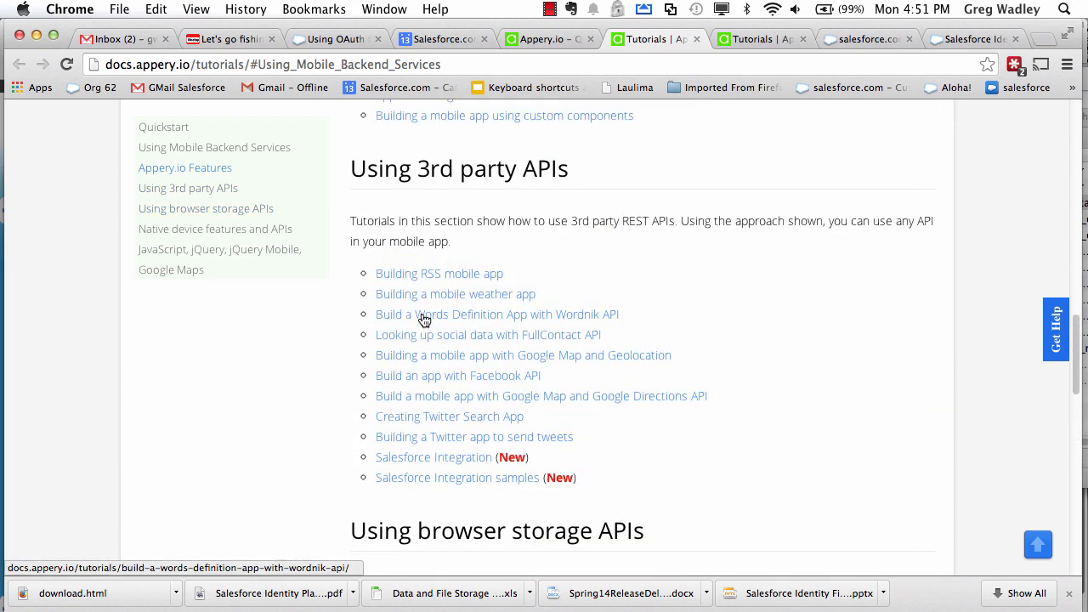
# - Return to the Appery.io project editor, close the Start page and view the external resources in the app settings
pyautogui.click(544, 42)
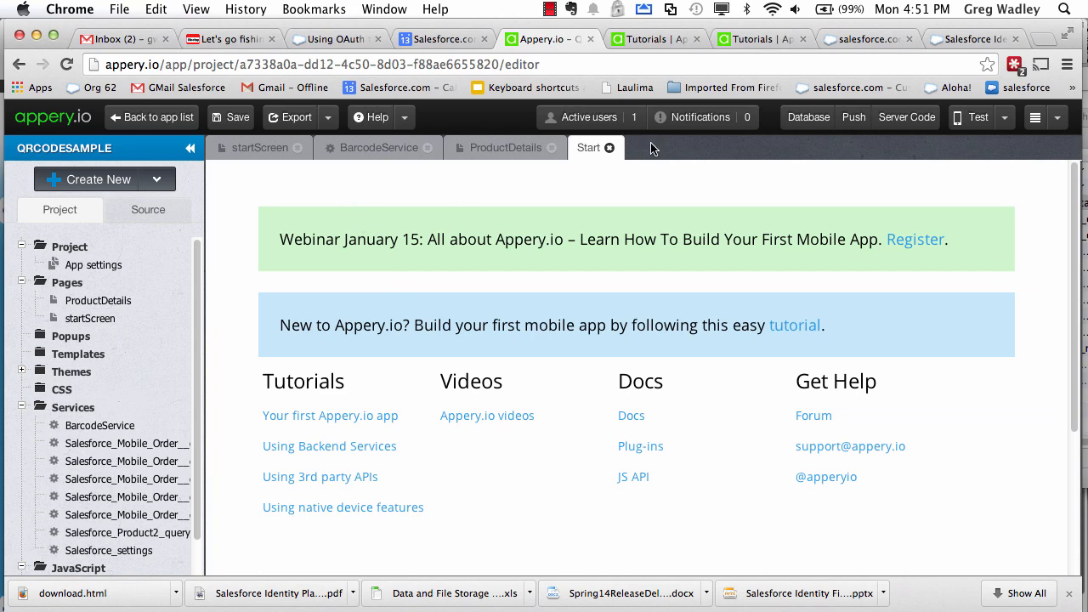
pyautogui.click(612, 149)
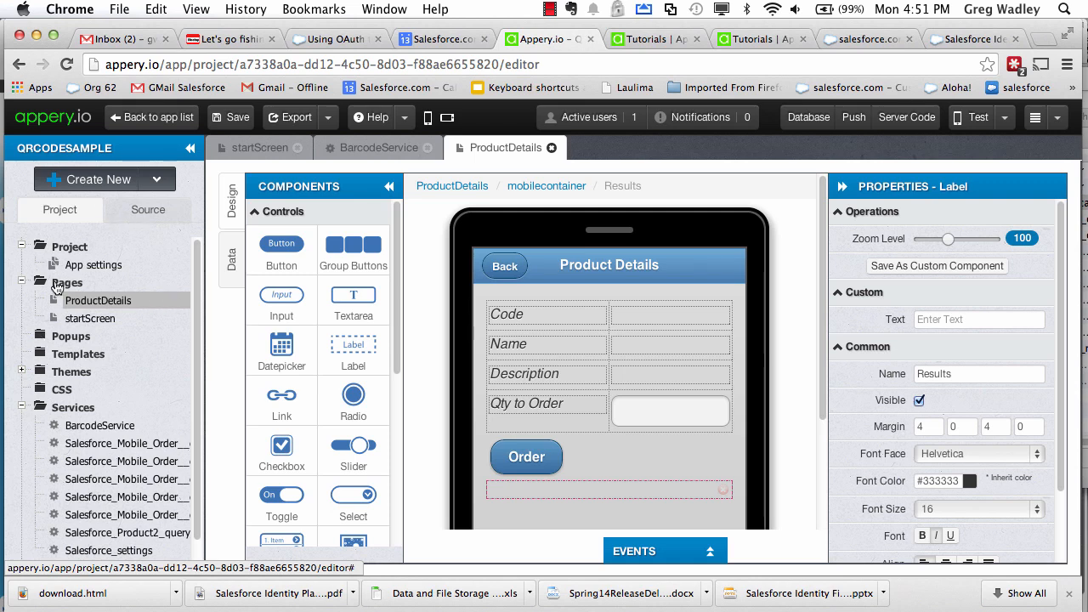
pyautogui.click(102, 269)
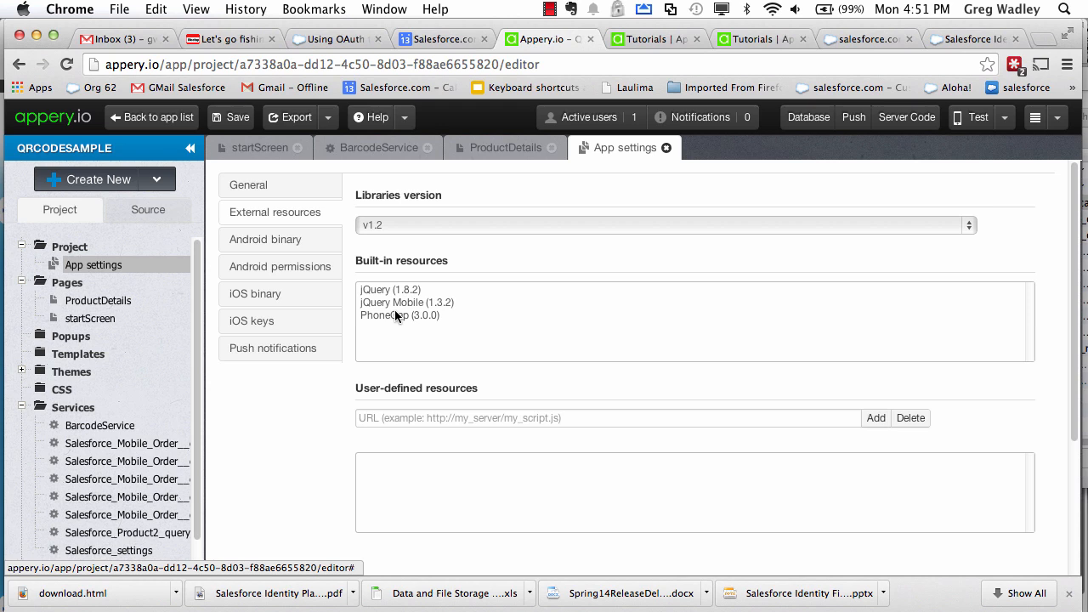
# - Open the startScreen page design and look through the available control components
pyautogui.click(92, 318)
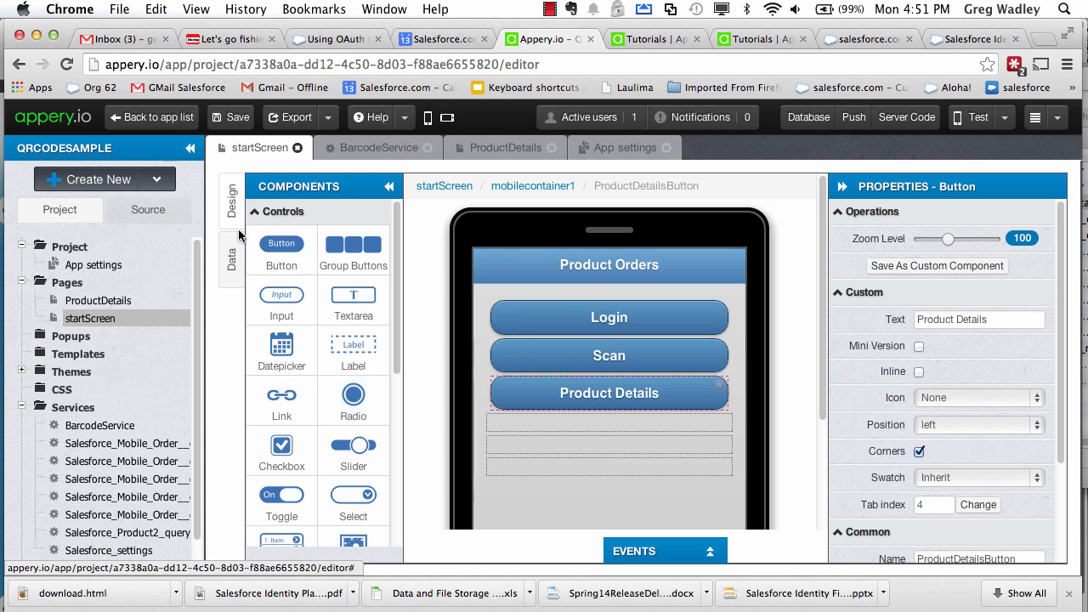
pyautogui.moveTo(285, 247)
pyautogui.mouseDown()
pyautogui.moveTo(511, 304)
pyautogui.moveTo(281, 244)
pyautogui.mouseUp()
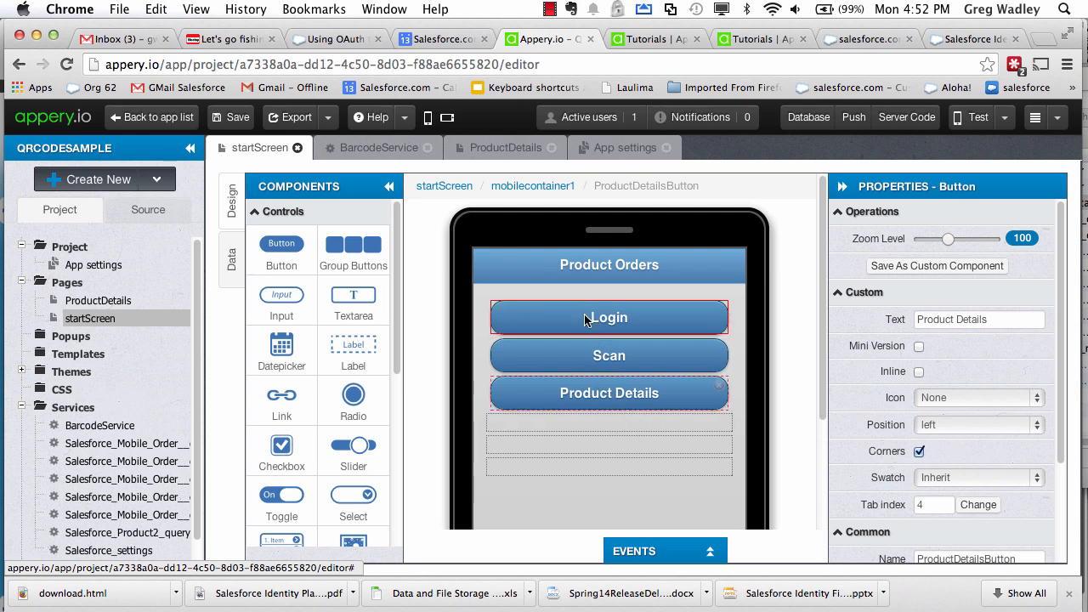
pyautogui.scroll(-2, 288, 360)
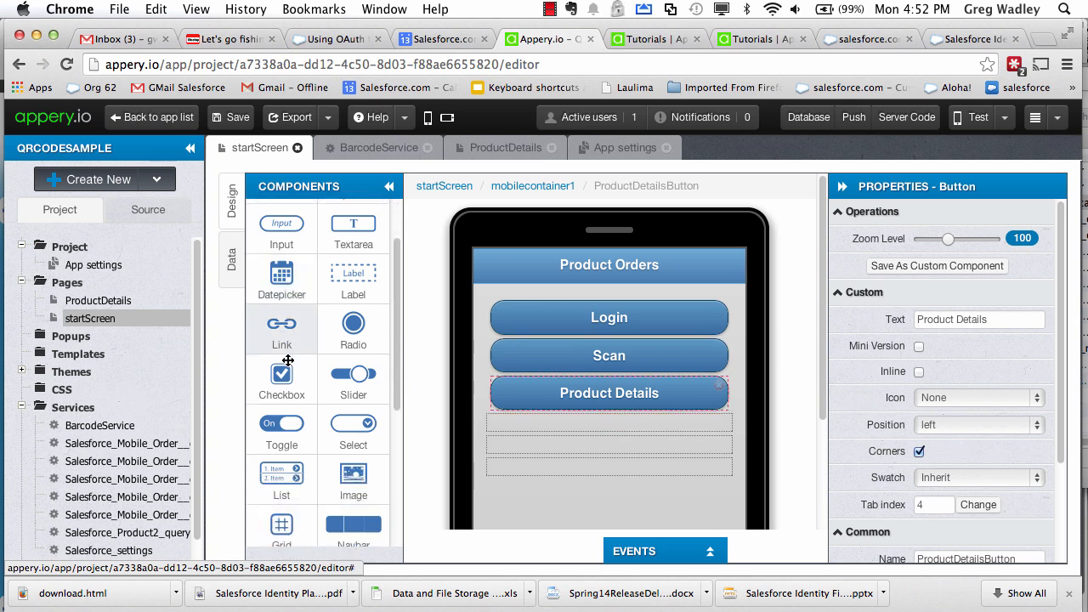
pyautogui.scroll(-2, 288, 360)
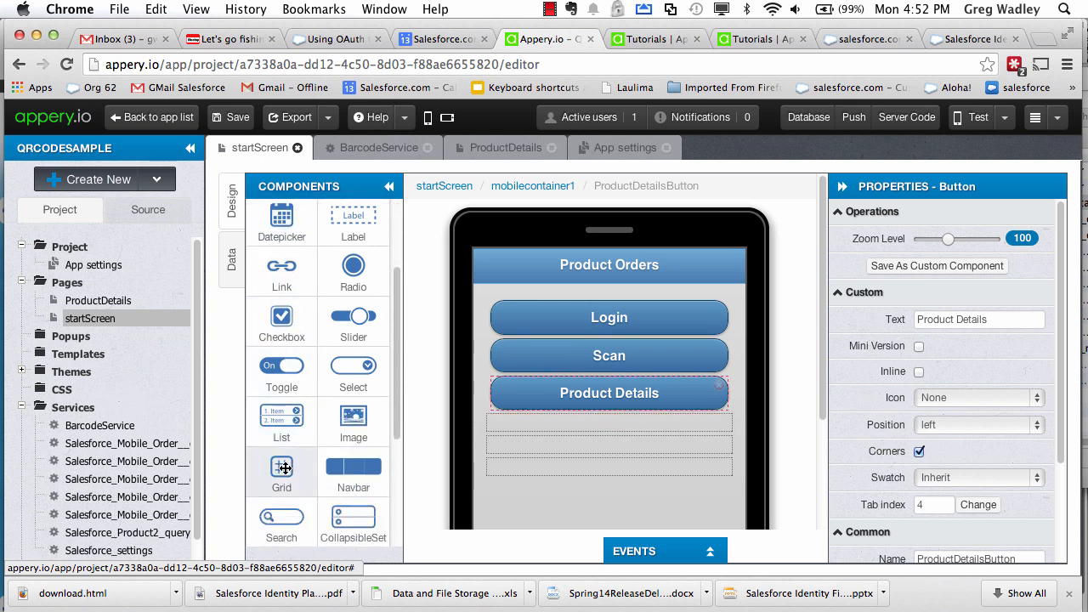
pyautogui.scroll(-3, 285, 467)
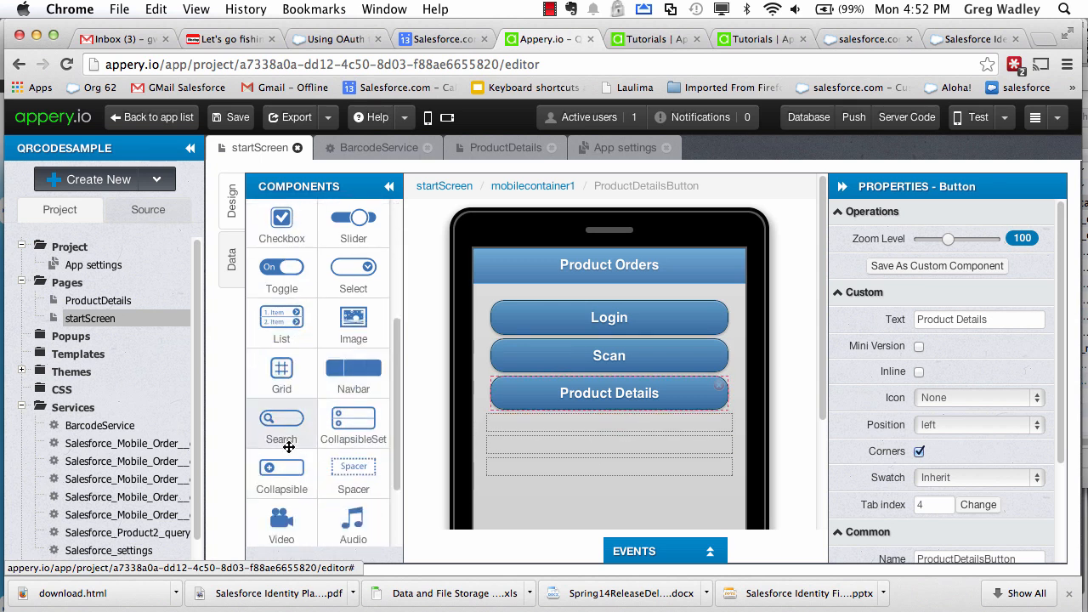
pyautogui.scroll(-3, 315, 476)
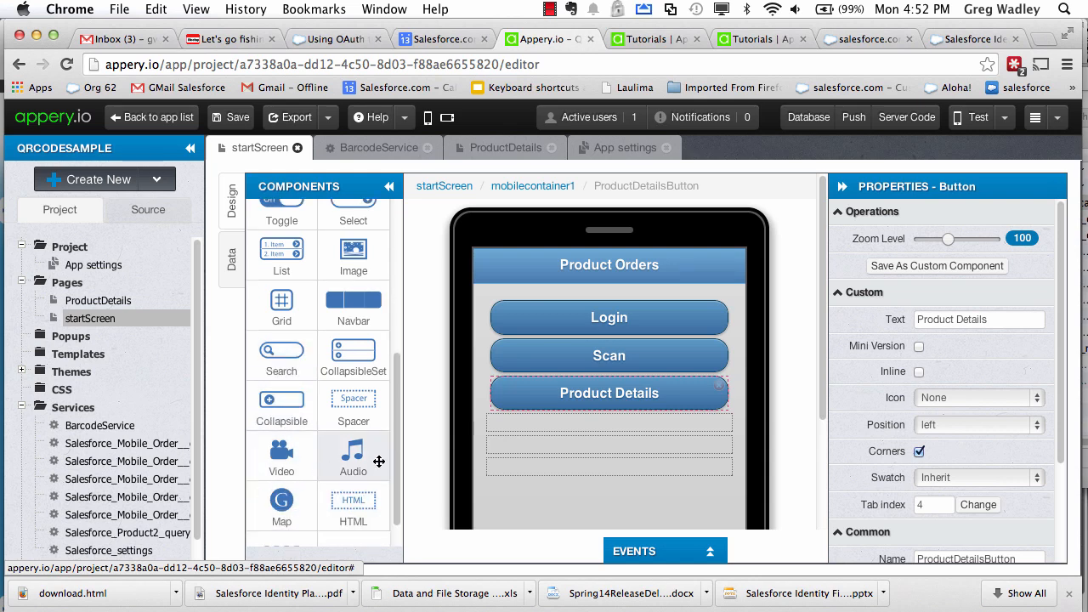
pyautogui.scroll(6, 308, 463)
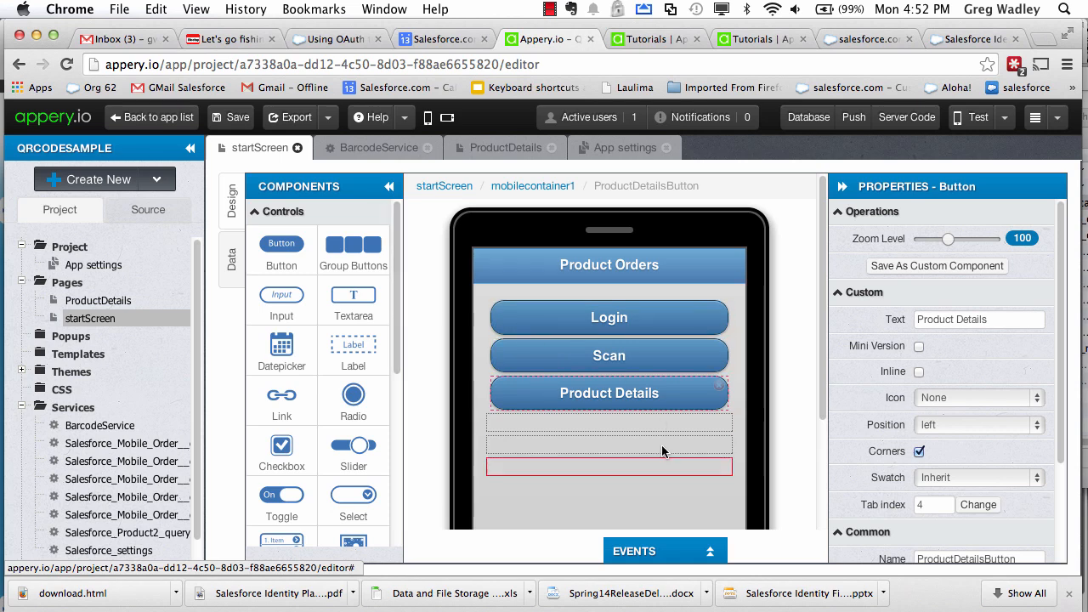
# - Inspect the JavaScript handler of the Login button's click event, cancel its editing and look over the project's services and scripts
pyautogui.click(536, 320)
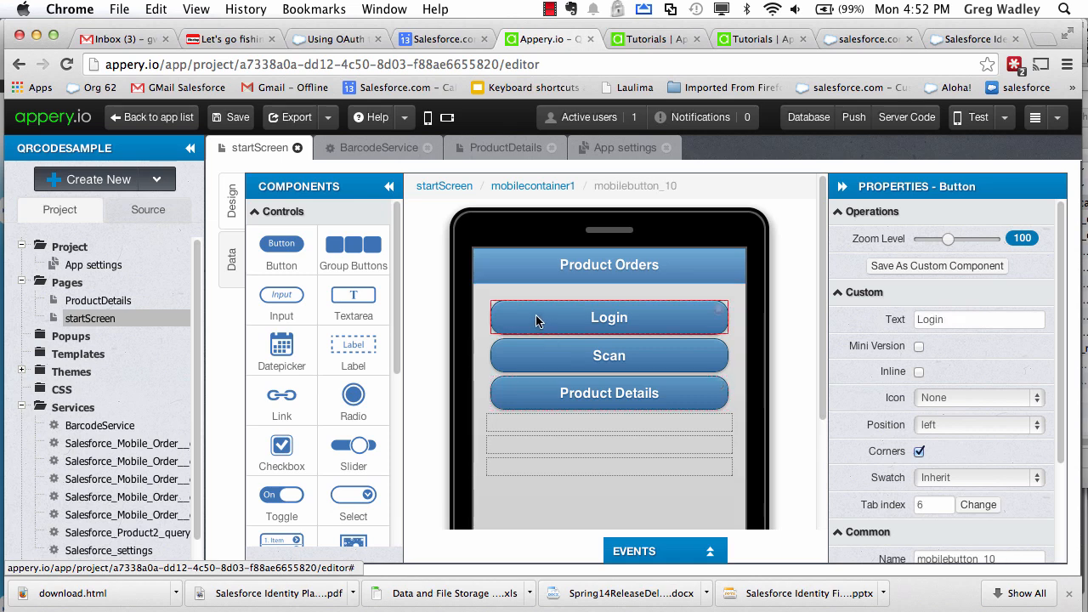
pyautogui.click(672, 554)
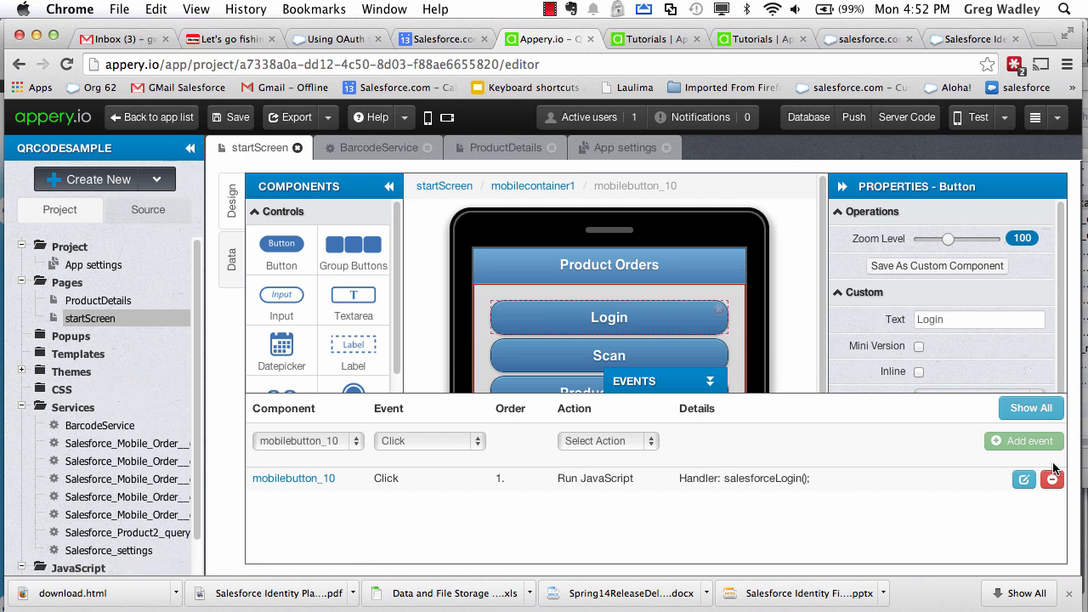
pyautogui.click(1022, 481)
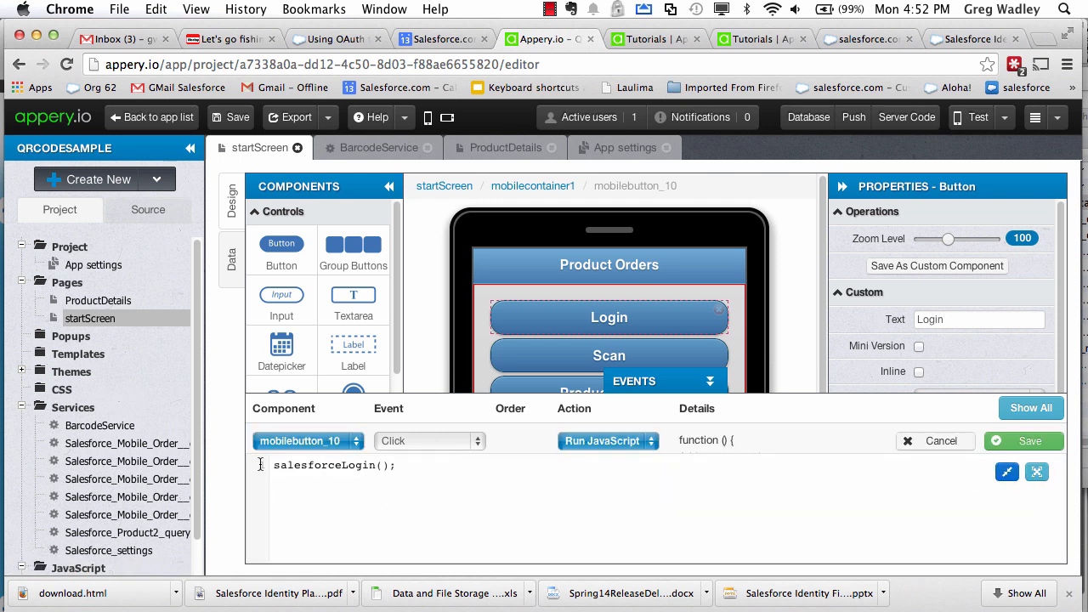
pyautogui.moveTo(273, 465); pyautogui.dragTo(402, 471)
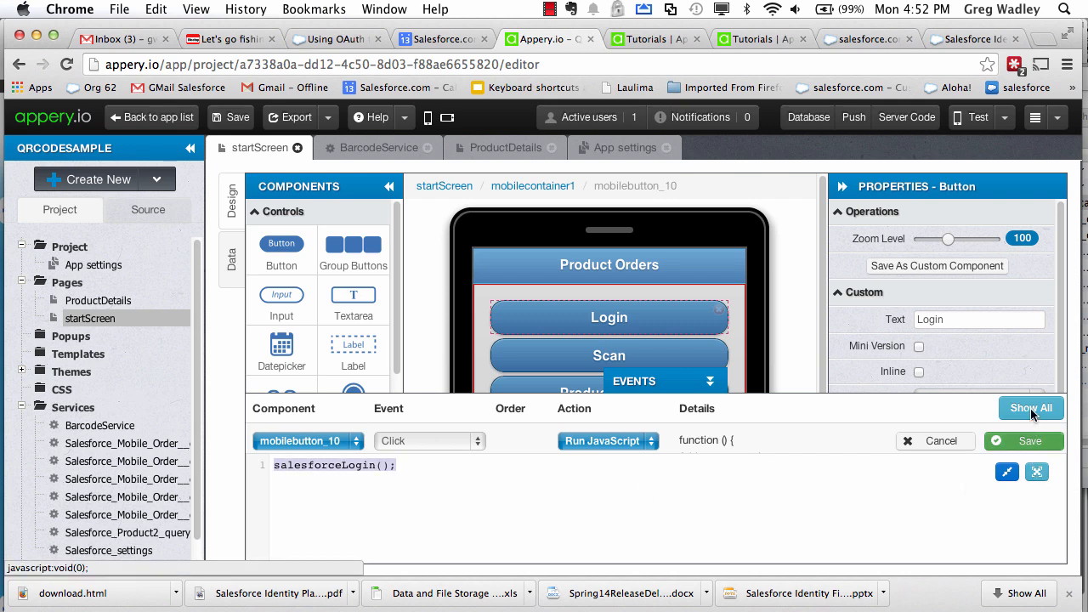
pyautogui.click(940, 441)
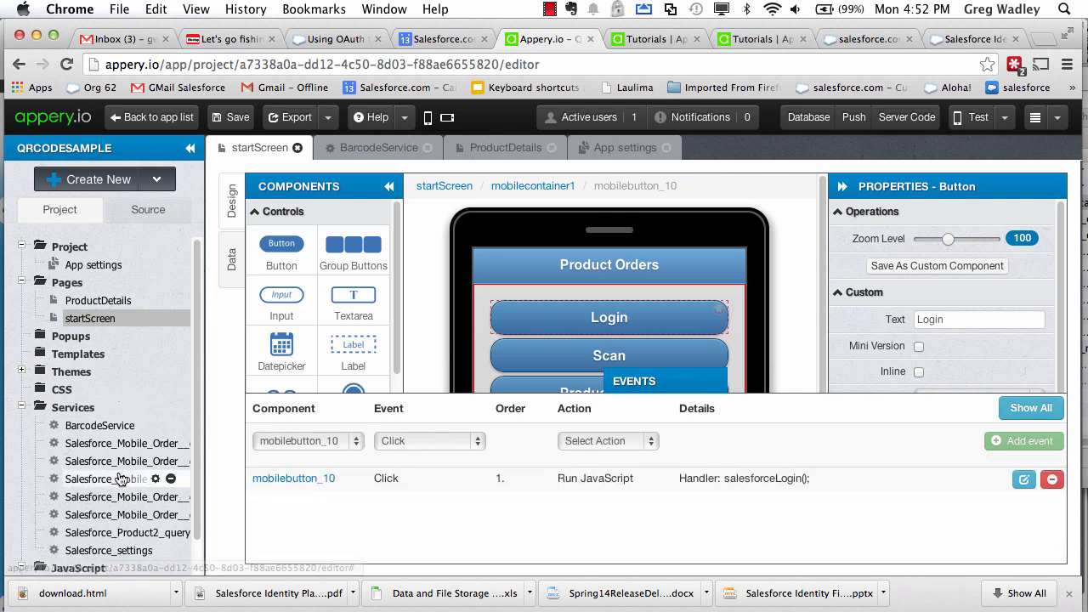
pyautogui.scroll(-1, 121, 479)
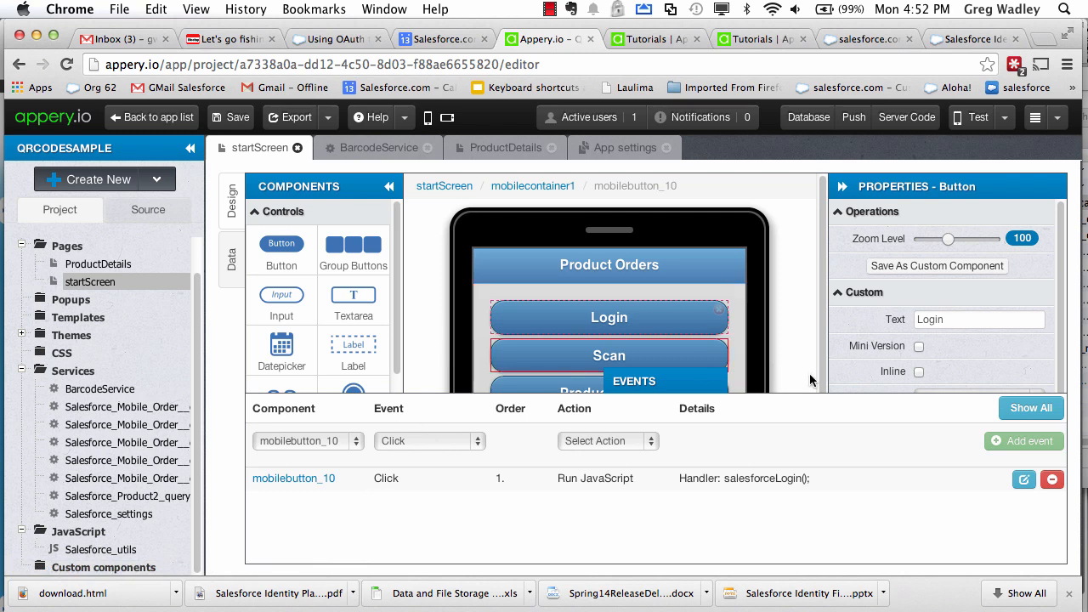
# - Inspect the Scan button's click event and the datasource it invokes, leaving only the page design shown
pyautogui.click(582, 357)
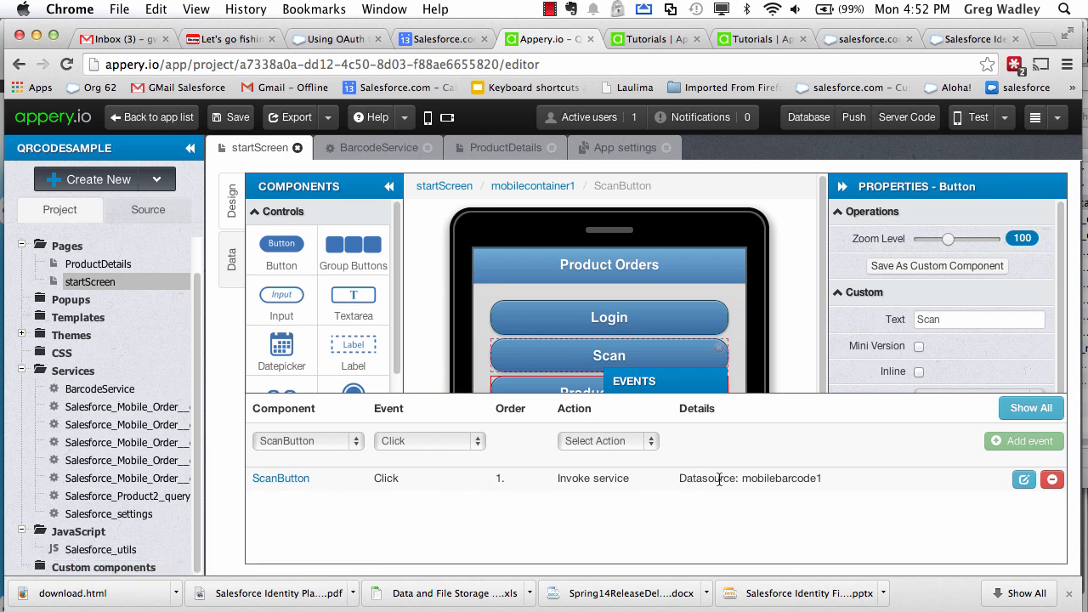
pyautogui.moveTo(741, 479); pyautogui.dragTo(836, 472)
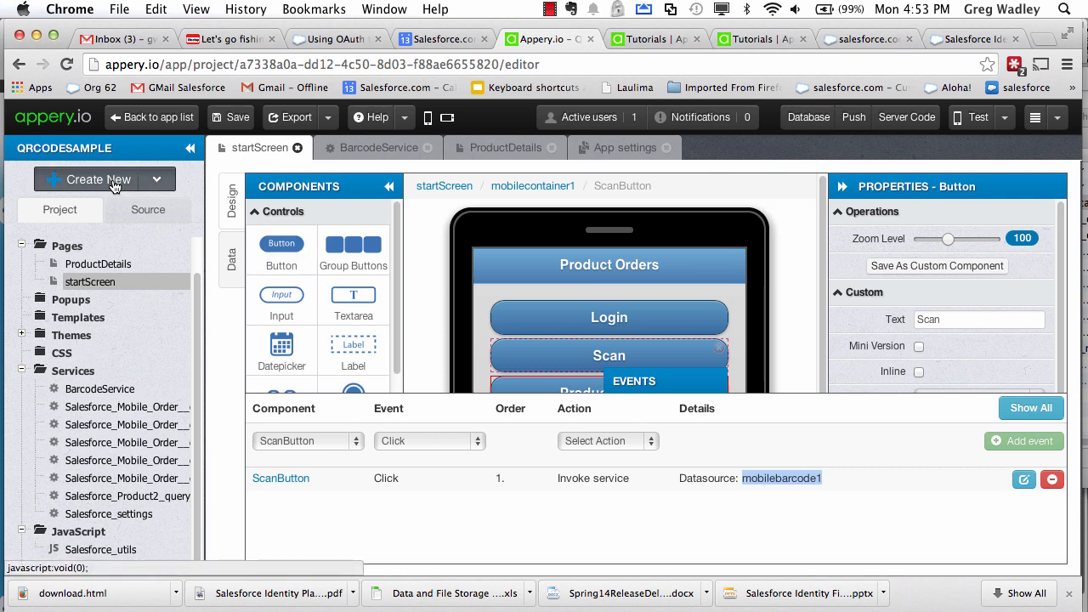
pyautogui.click(678, 385)
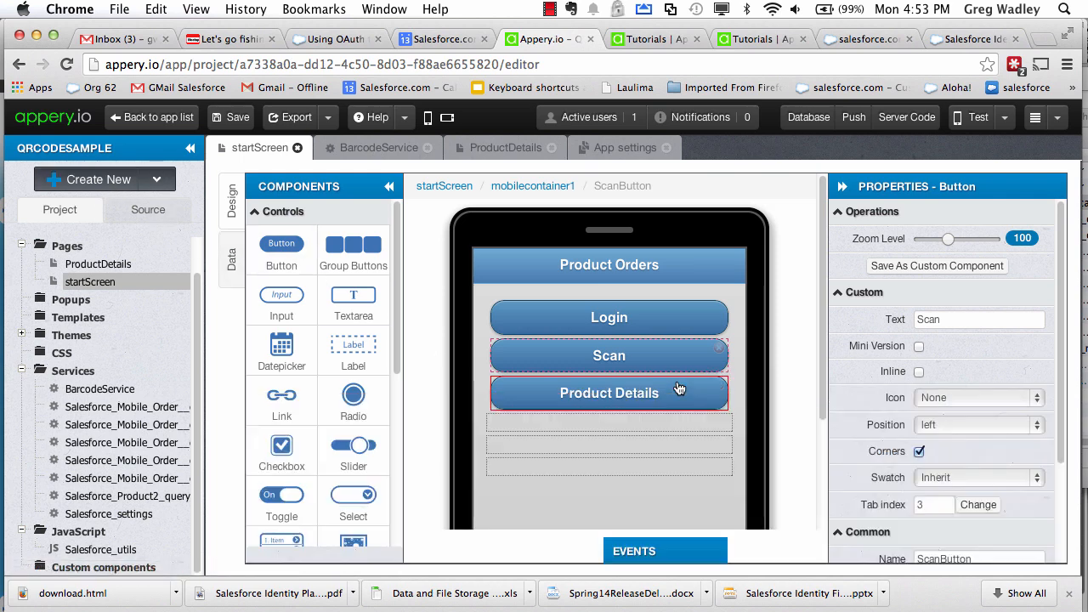
# - View the service types offered for a new service, including the device services, and cancel without creating one
pyautogui.click(122, 182)
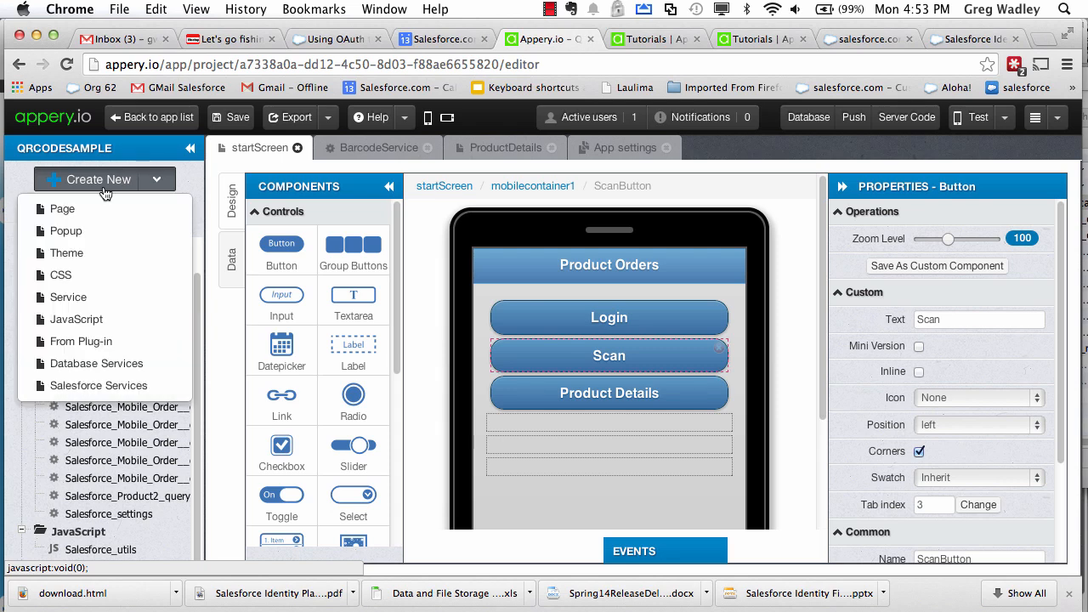
pyautogui.click(83, 301)
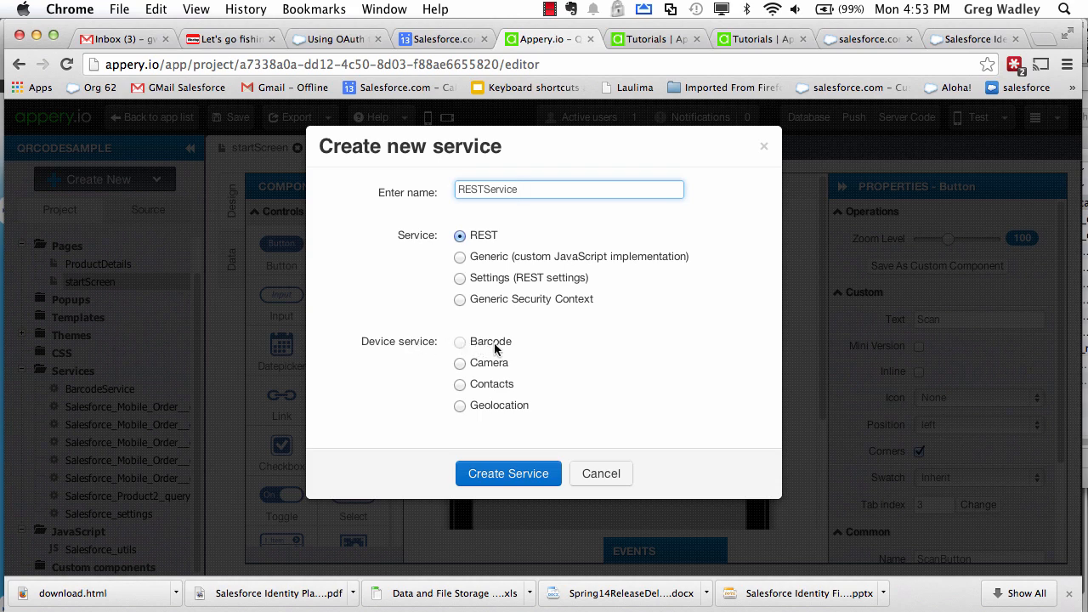
pyautogui.click(599, 473)
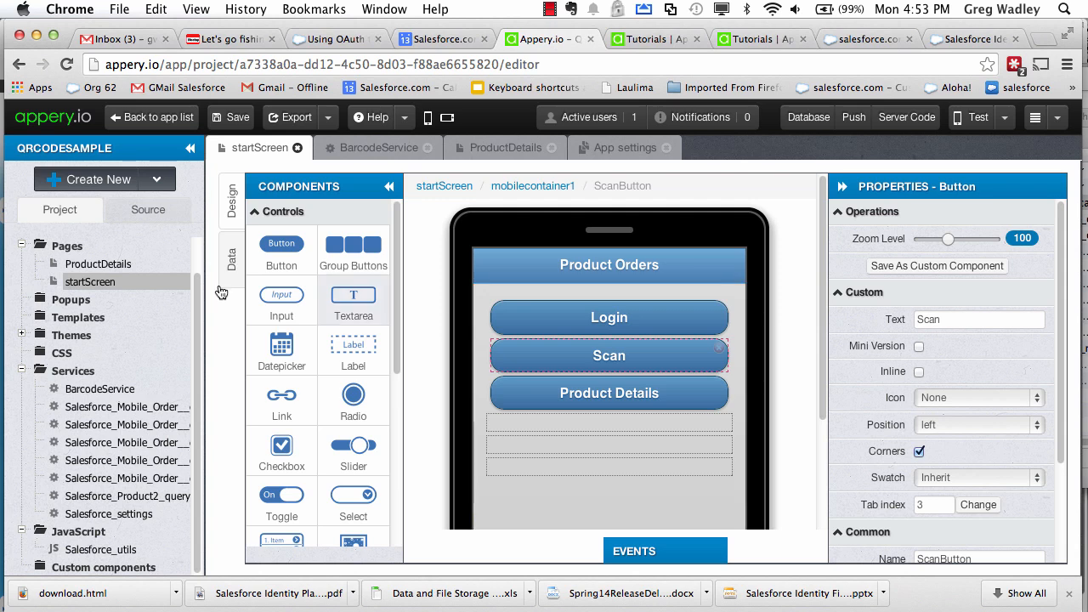
# - Open BarcodeService and examine its request and response parameters
pyautogui.click(85, 391)
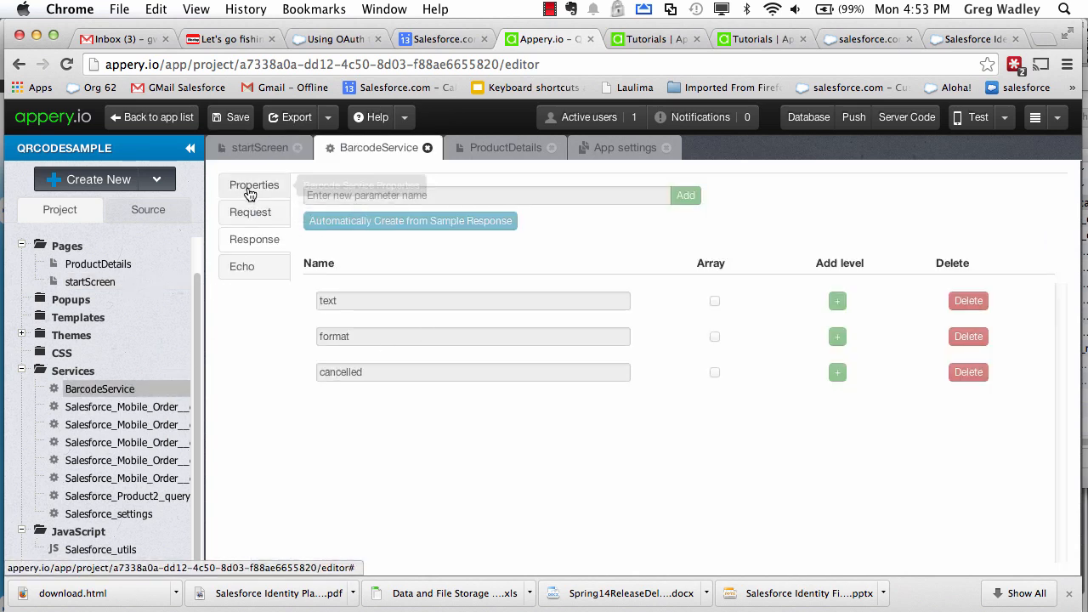
pyautogui.click(252, 213)
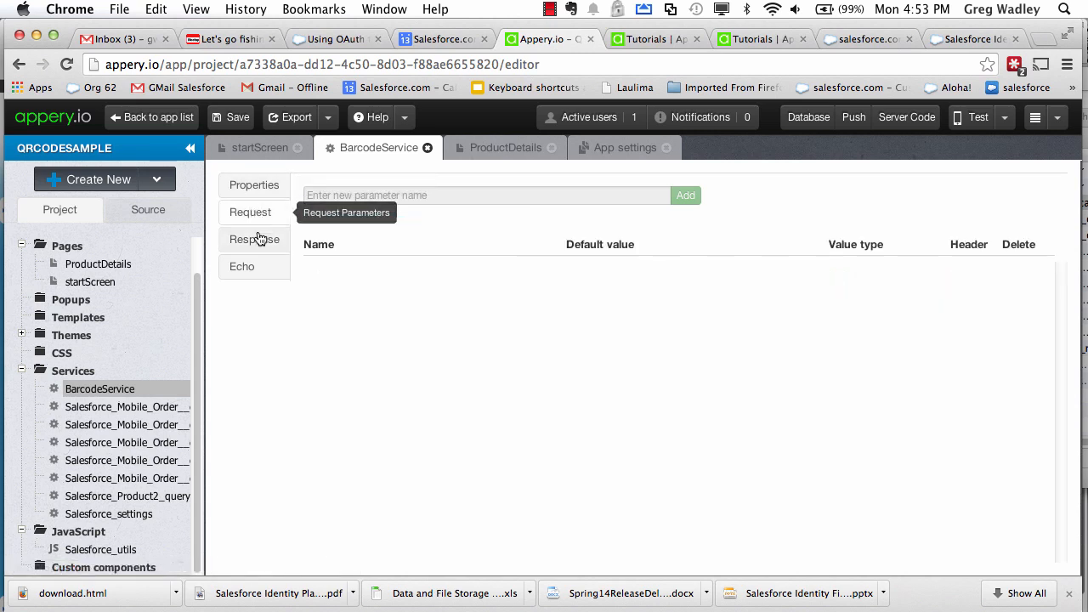
pyautogui.click(264, 243)
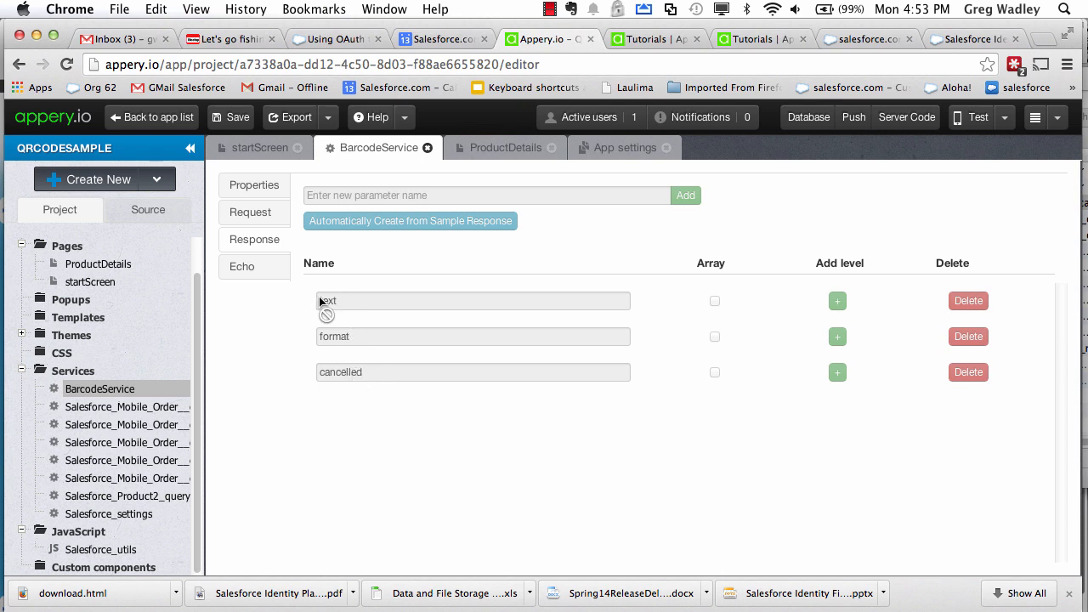
# - Examine the startScreen data mapping for BarcodeService's request and response, and view the variable types that can be created
pyautogui.click(253, 150)
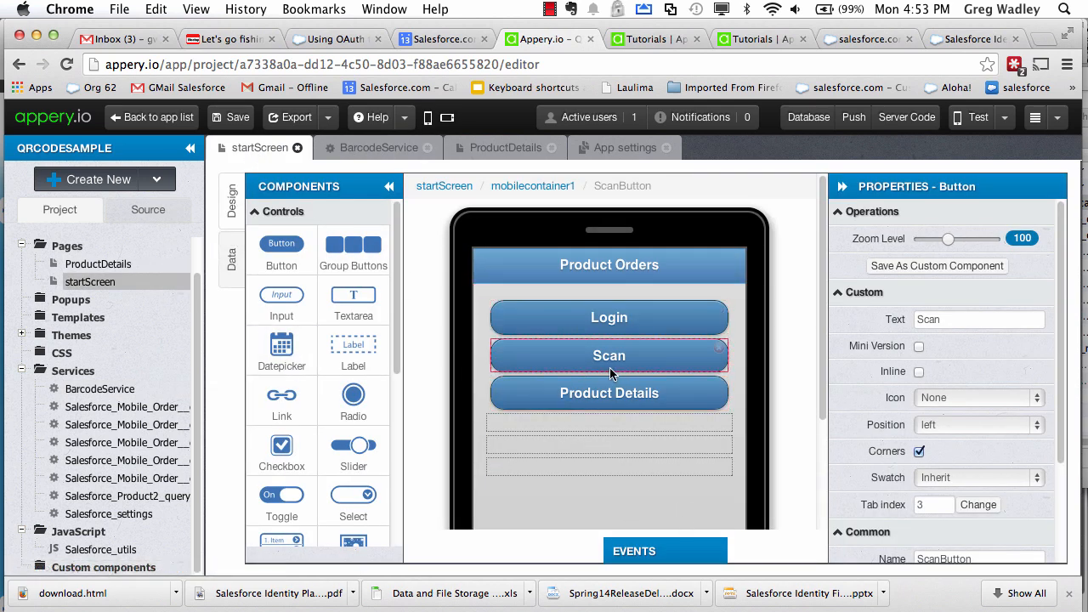
pyautogui.click(235, 266)
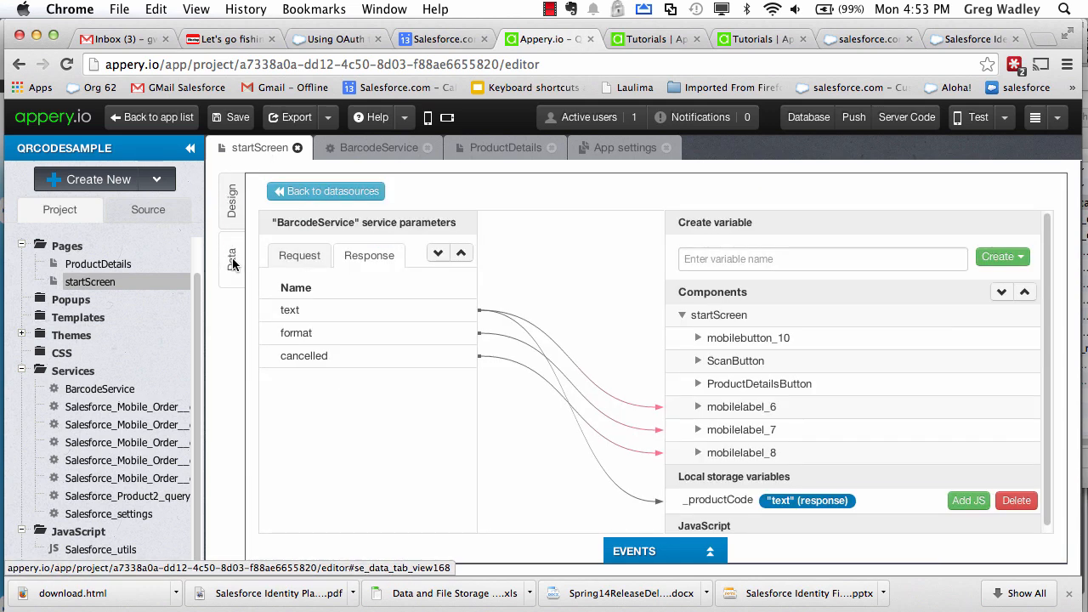
pyautogui.click(293, 256)
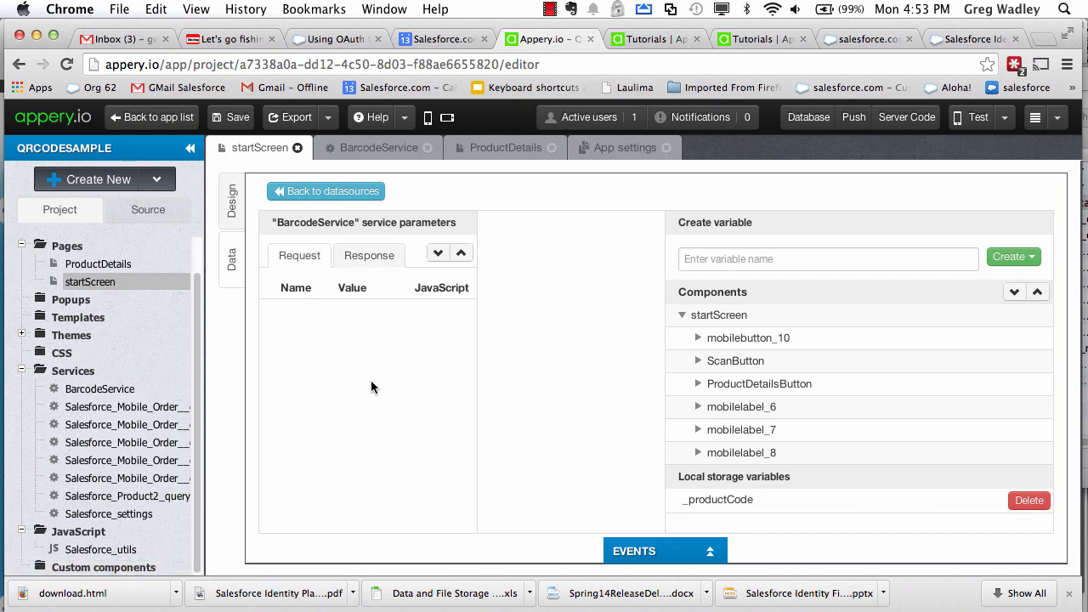
pyautogui.click(361, 255)
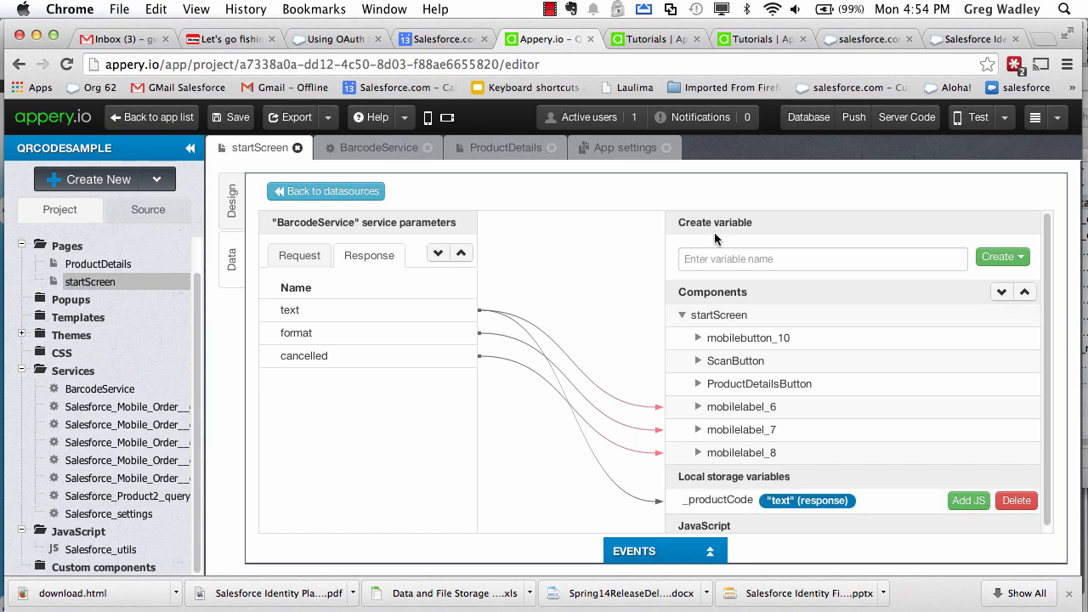
pyautogui.click(1000, 256)
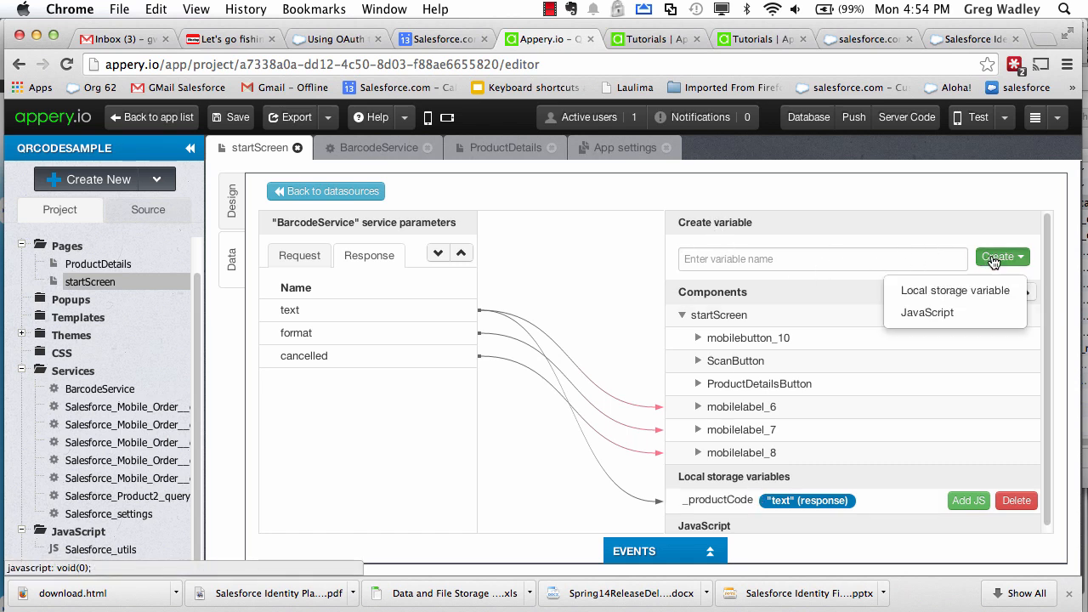
# - Dismiss the variable type choices, switch to the ProductDetails page design and start a Salesforce services import
pyautogui.click(895, 216)
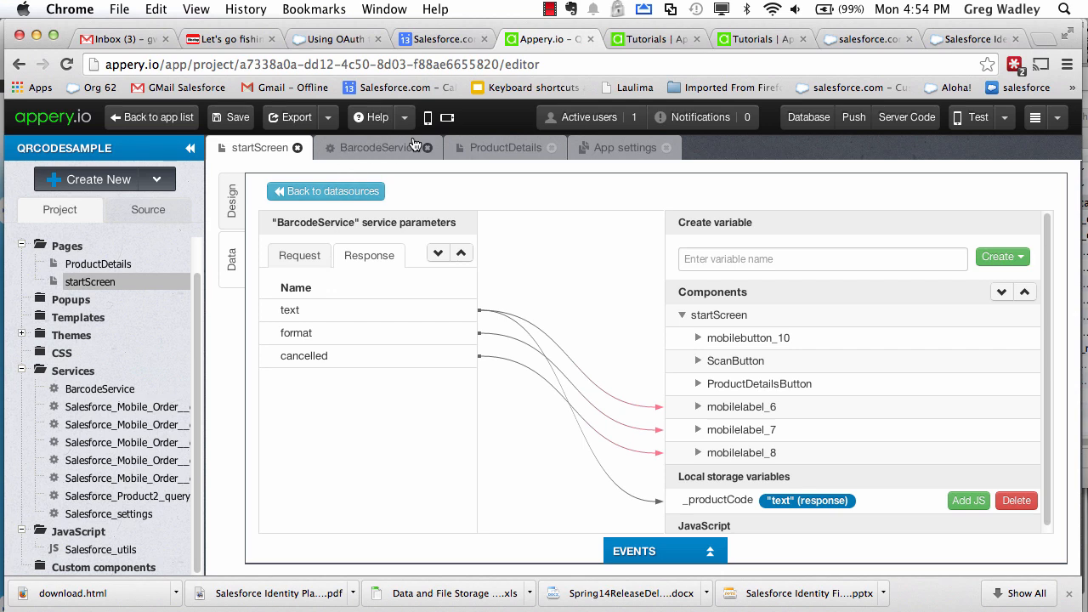
pyautogui.click(501, 148)
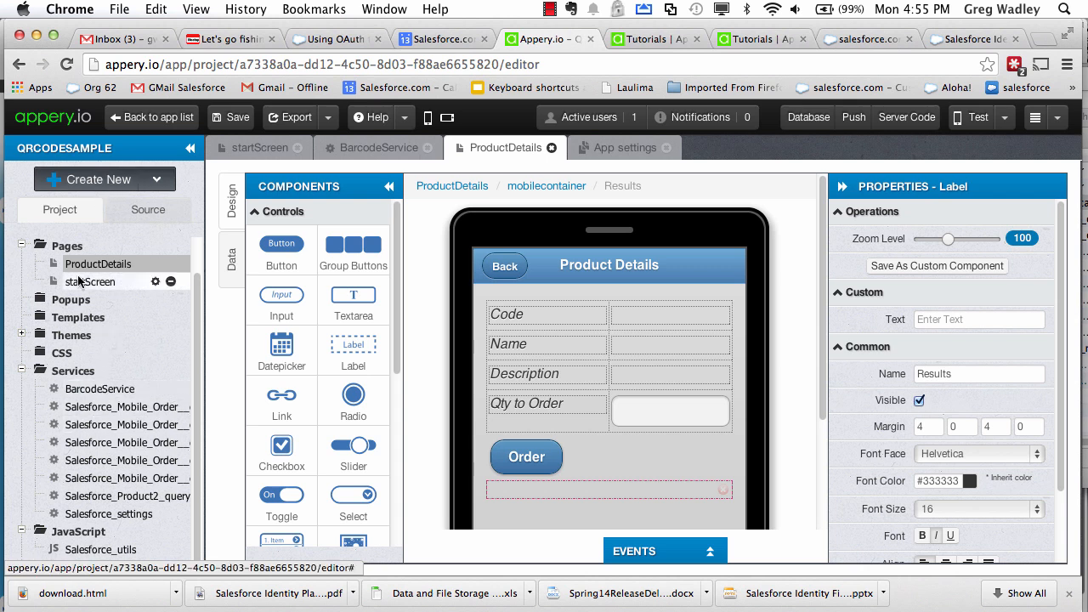
pyautogui.click(106, 182)
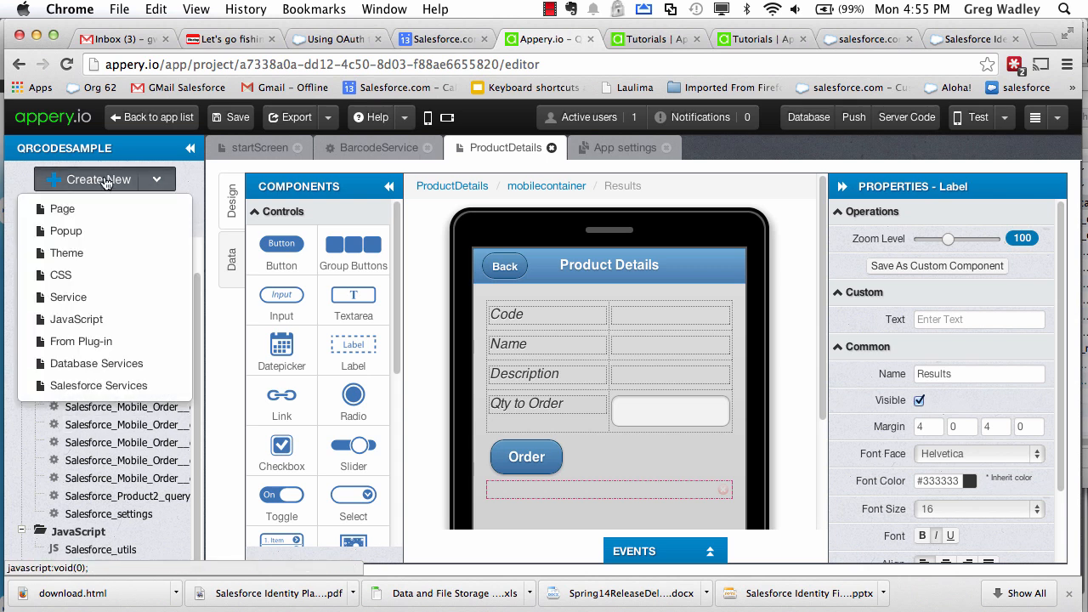
pyautogui.click(98, 387)
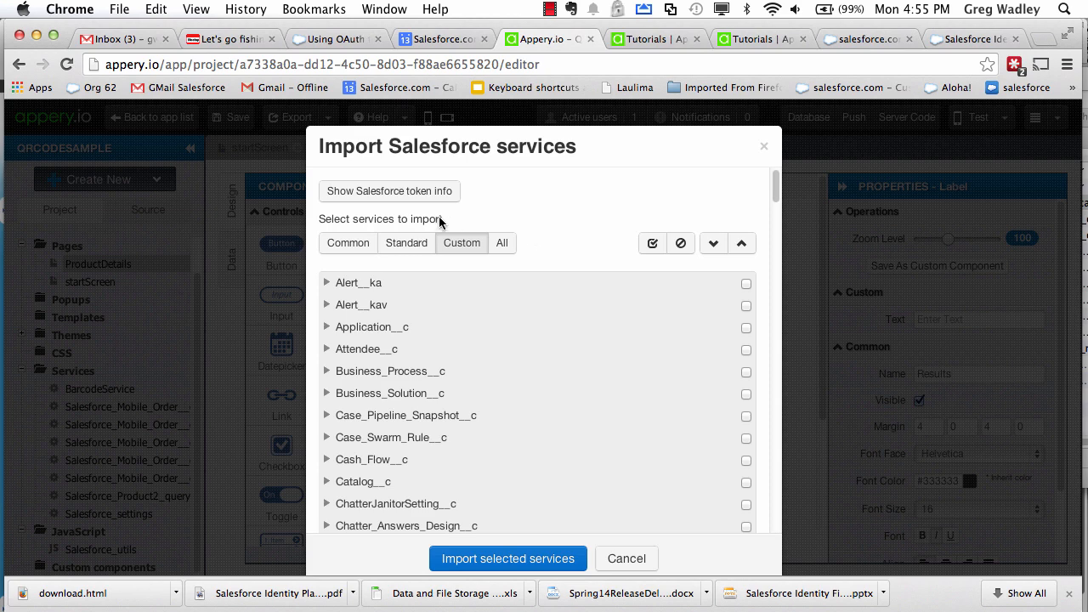
# - Browse the common Salesforce services and expand Product2 to examine which of its operations are selected
pyautogui.click(337, 245)
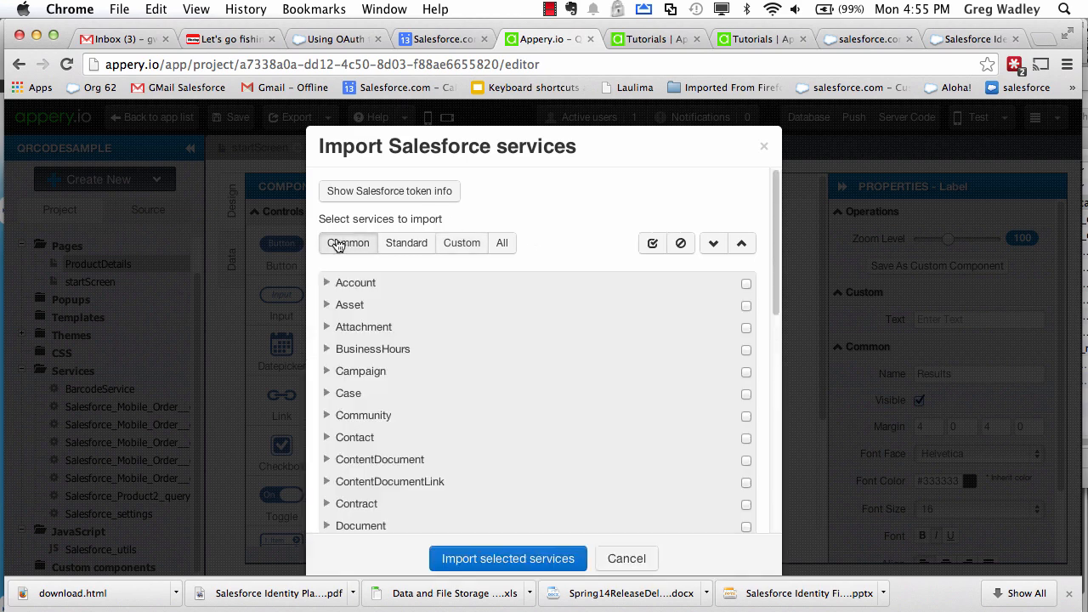
pyautogui.scroll(-4, 345, 307)
pyautogui.scroll(5, 345, 307)
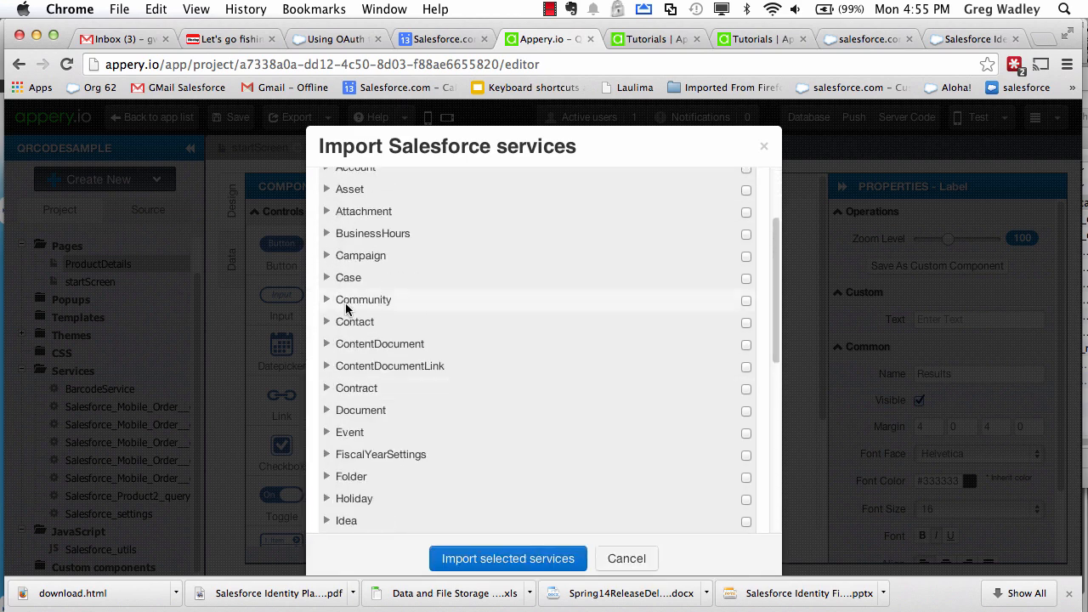
pyautogui.scroll(-8, 347, 310)
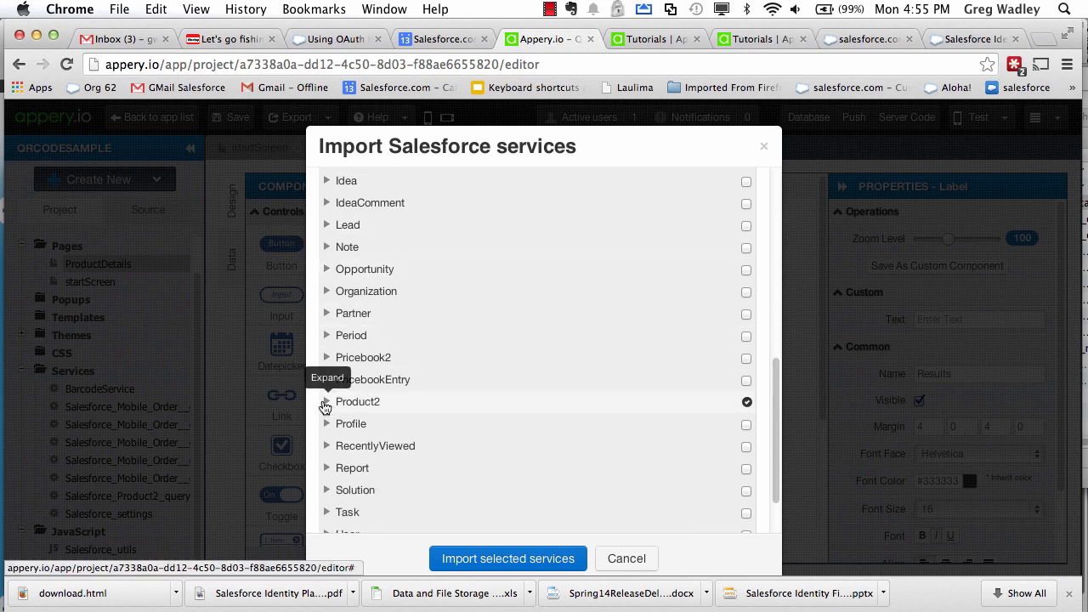
pyautogui.click(325, 403)
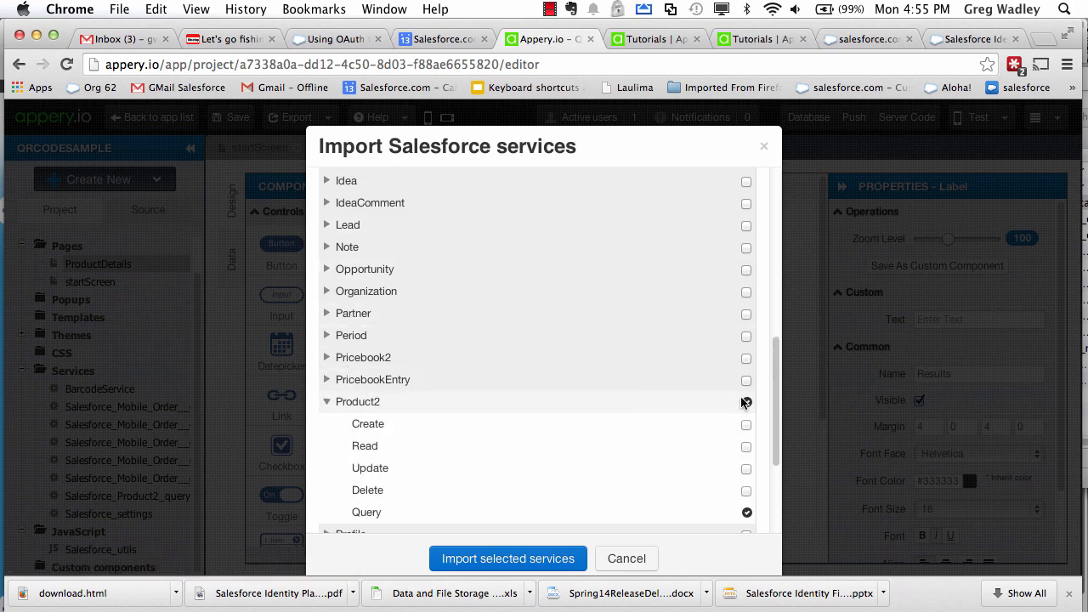
pyautogui.moveTo(746, 512)
pyautogui.scroll(10, 464, 255)
# - Expand Mobile_Order__c among the custom Salesforce services to examine its operations, and cancel without importing anything
pyautogui.click(462, 244)
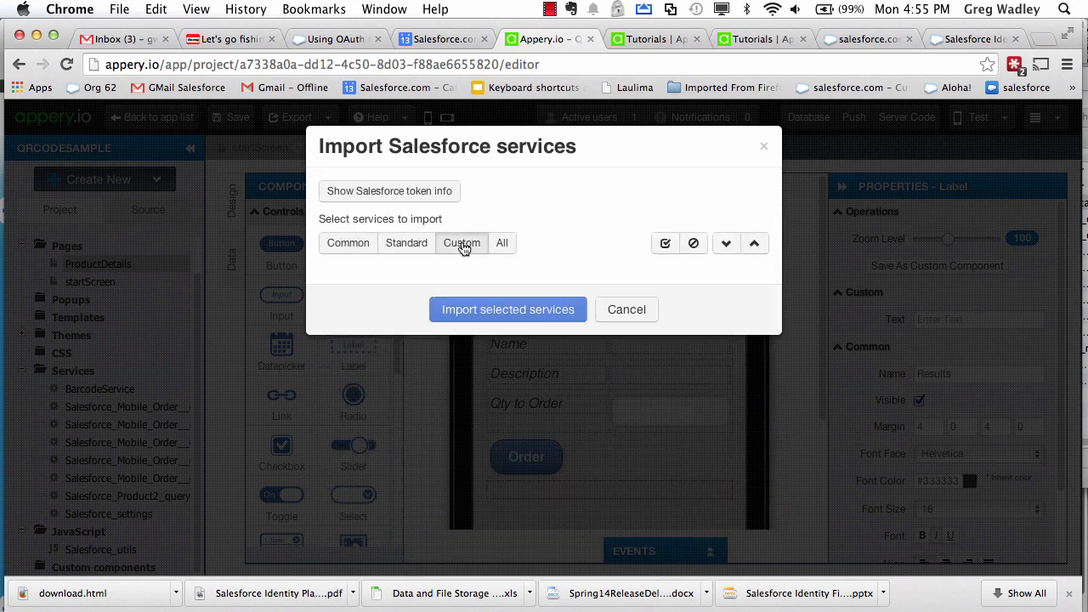
pyautogui.scroll(-10, 455, 309)
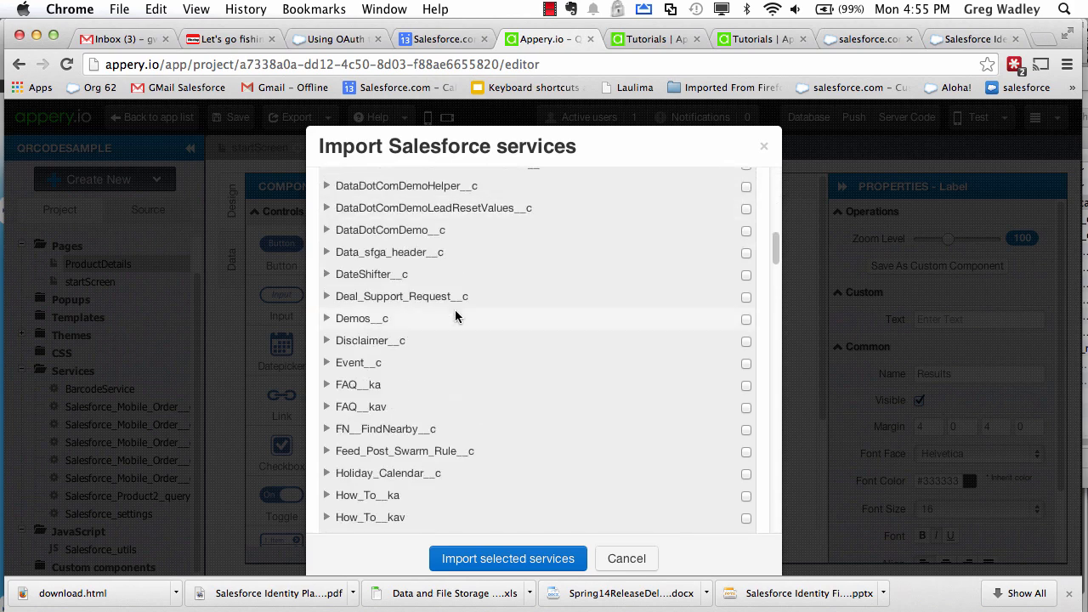
pyautogui.scroll(-5, 455, 310)
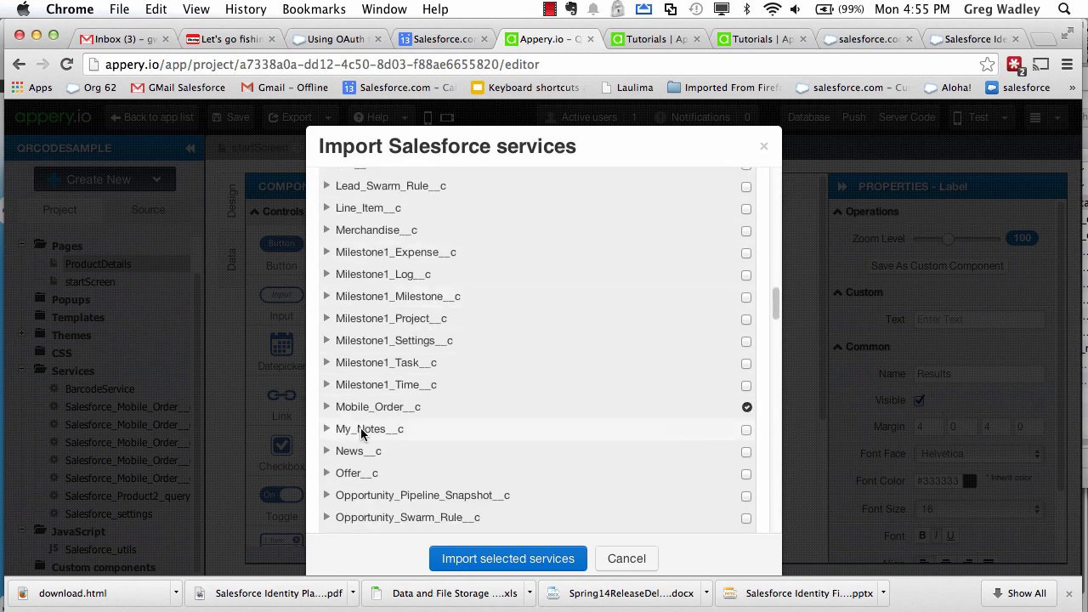
pyautogui.click(328, 411)
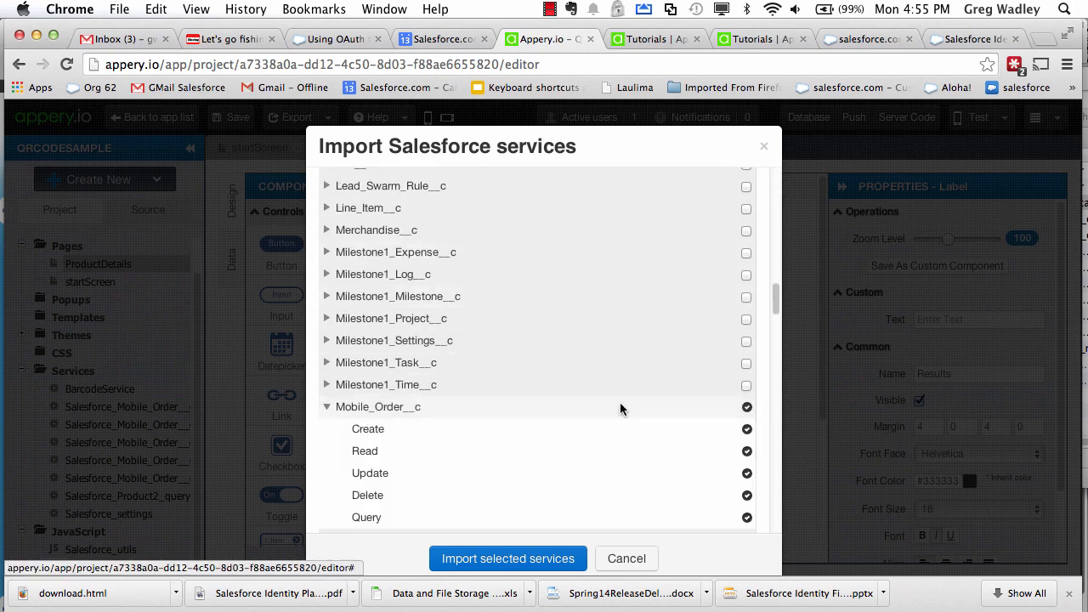
pyautogui.scroll(-2, 541, 410)
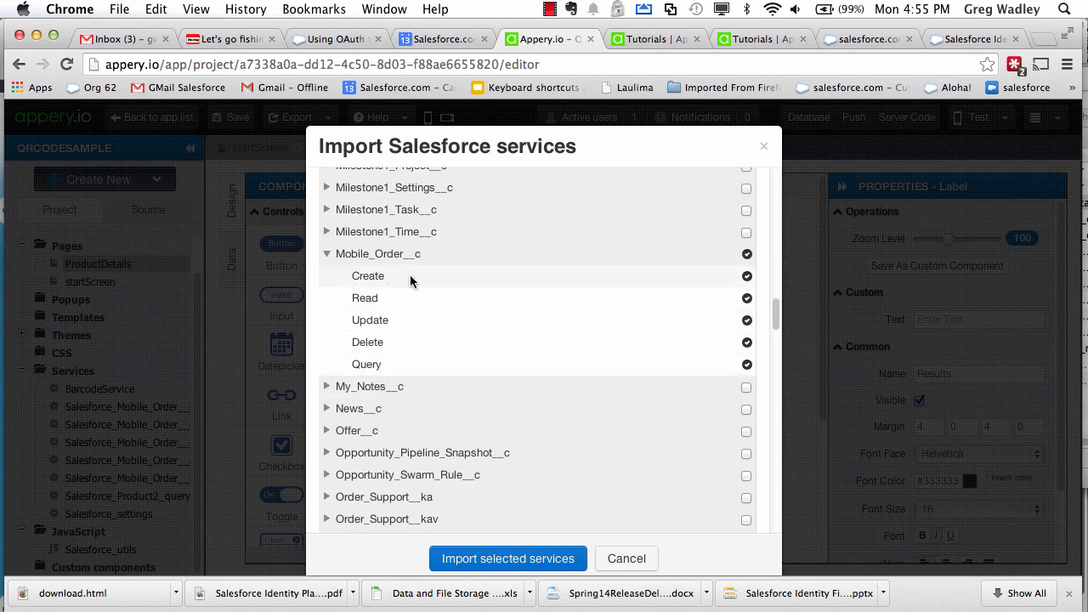
pyautogui.scroll(8, 471, 272)
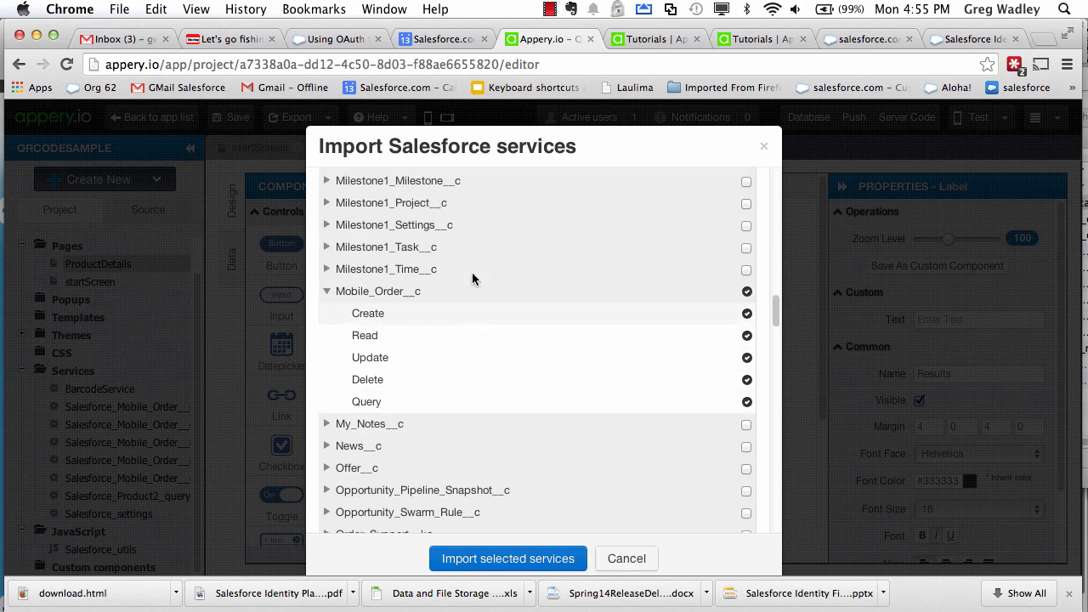
pyautogui.click(626, 555)
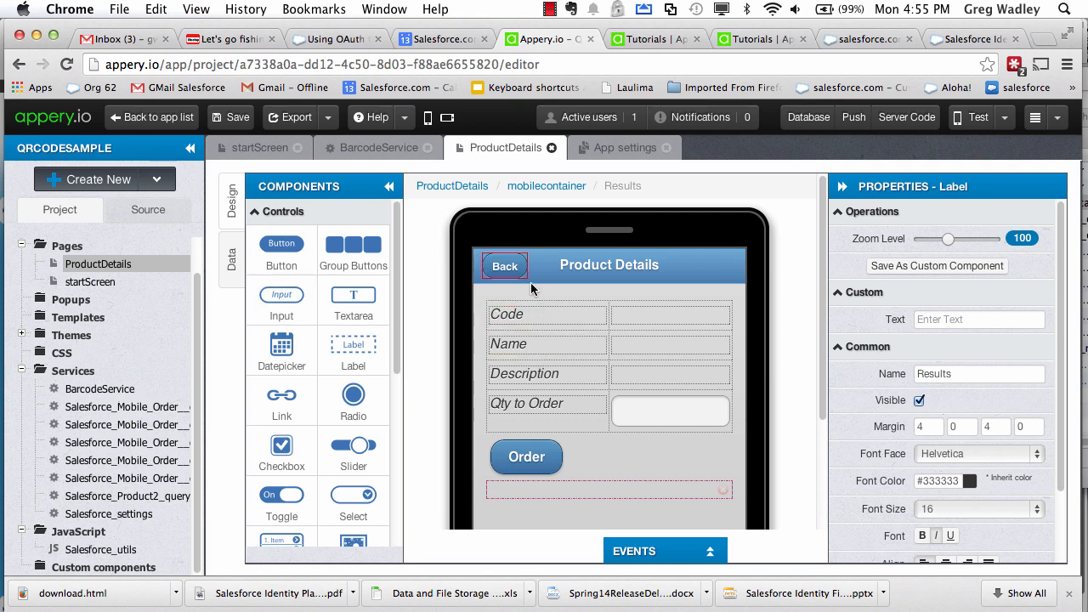
# - Inspect the click event of the Back button on the ProductDetails page, and select the page header
pyautogui.click(674, 555)
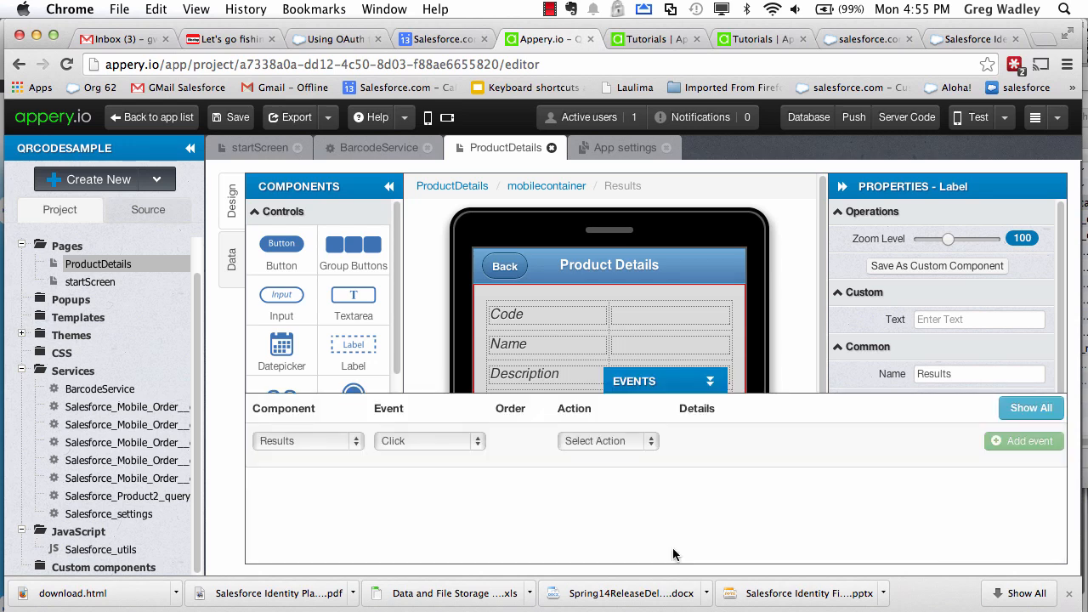
pyautogui.click(505, 266)
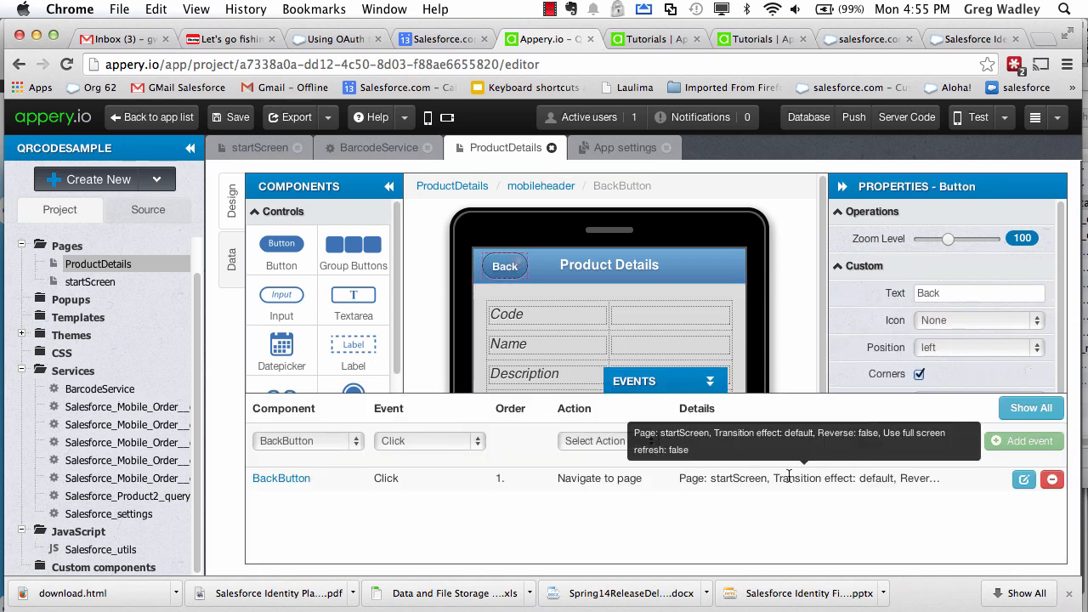
pyautogui.scroll(-3, 626, 275)
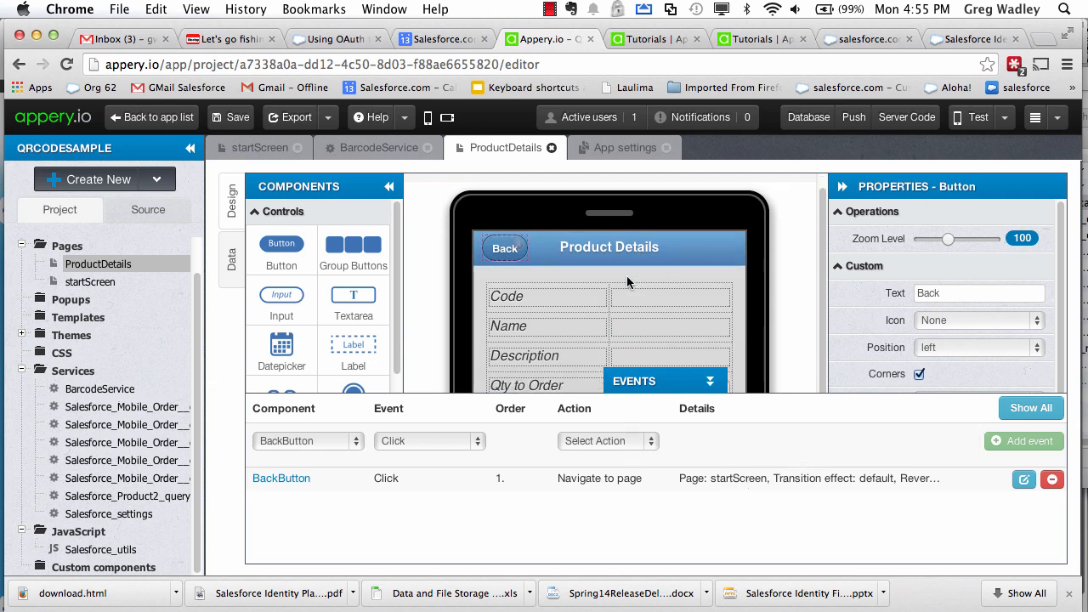
pyautogui.scroll(3, 626, 275)
pyautogui.click(680, 270)
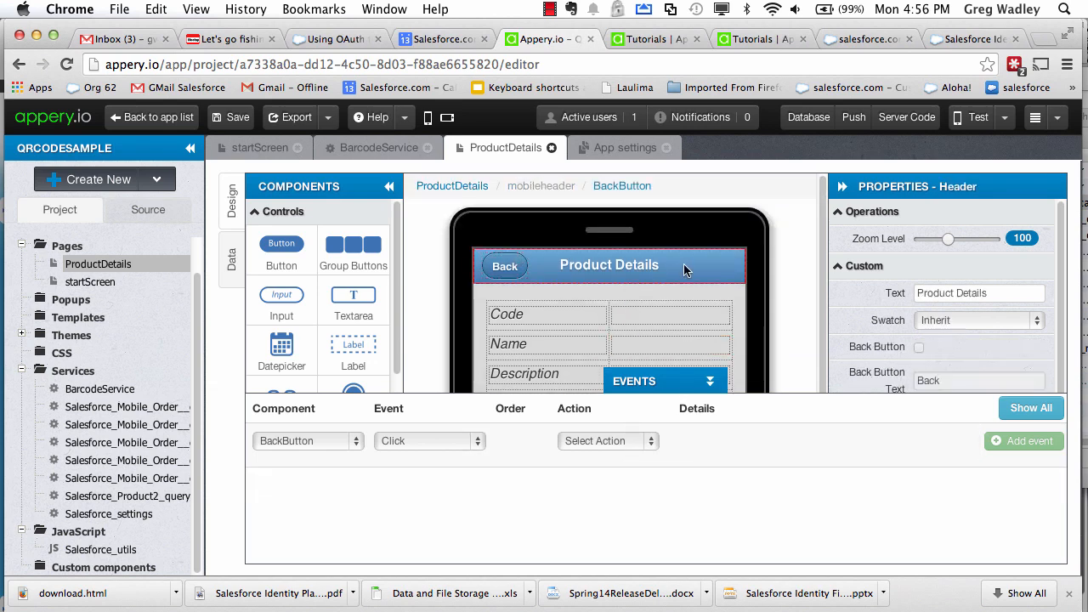
# - List all events of the ProductDetails page and inspect the Order button's click event
pyautogui.click(1030, 408)
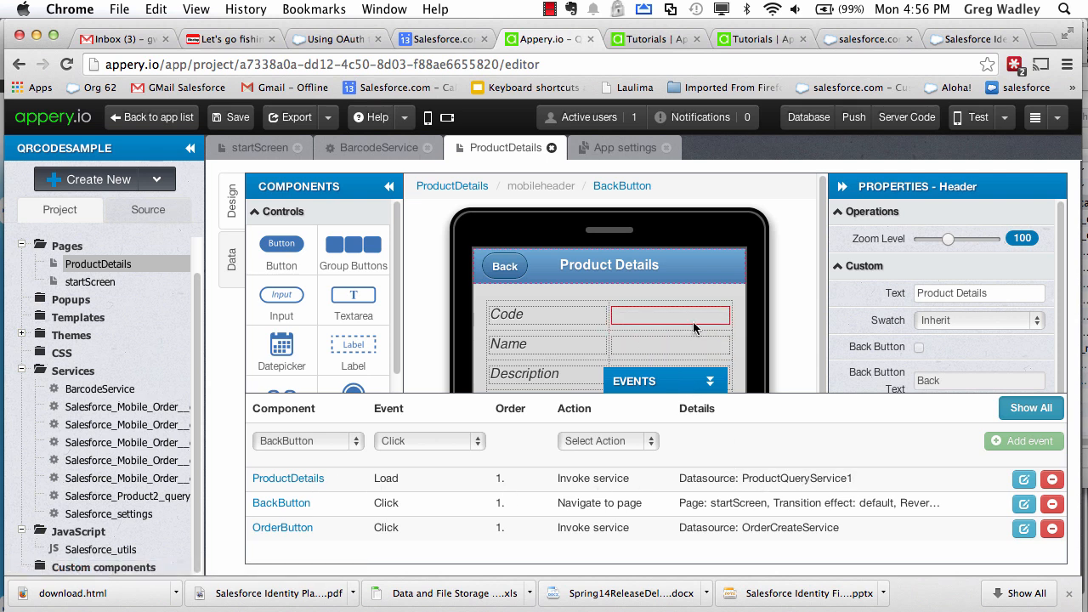
pyautogui.scroll(-3, 612, 316)
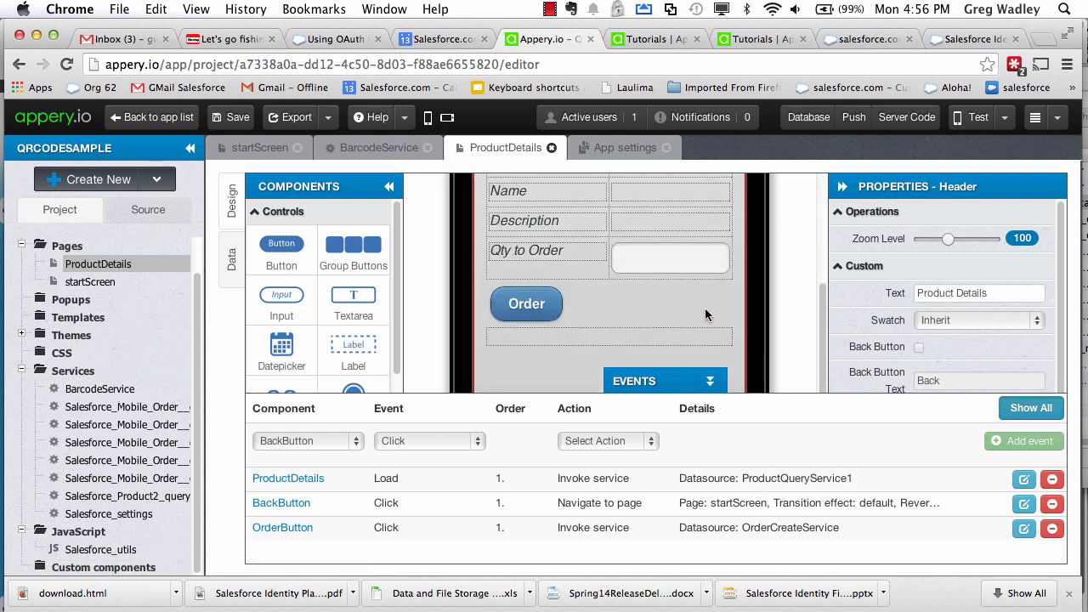
pyautogui.click(540, 307)
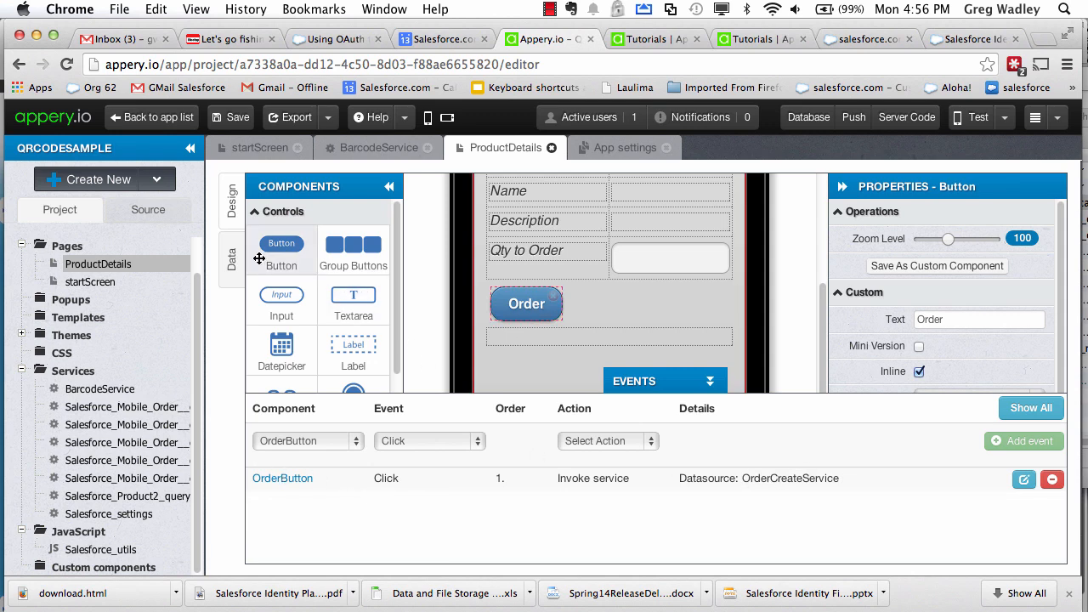
# - Open the mapping of the ProductQueryService1 datasource on the ProductDetails page and collapse the events area
pyautogui.click(230, 265)
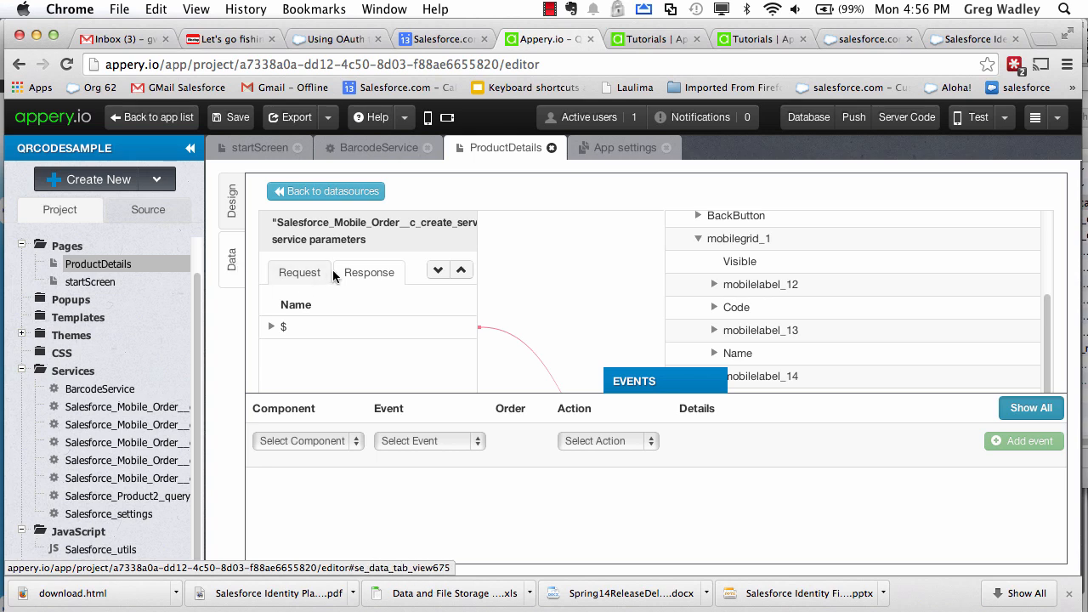
pyautogui.click(358, 196)
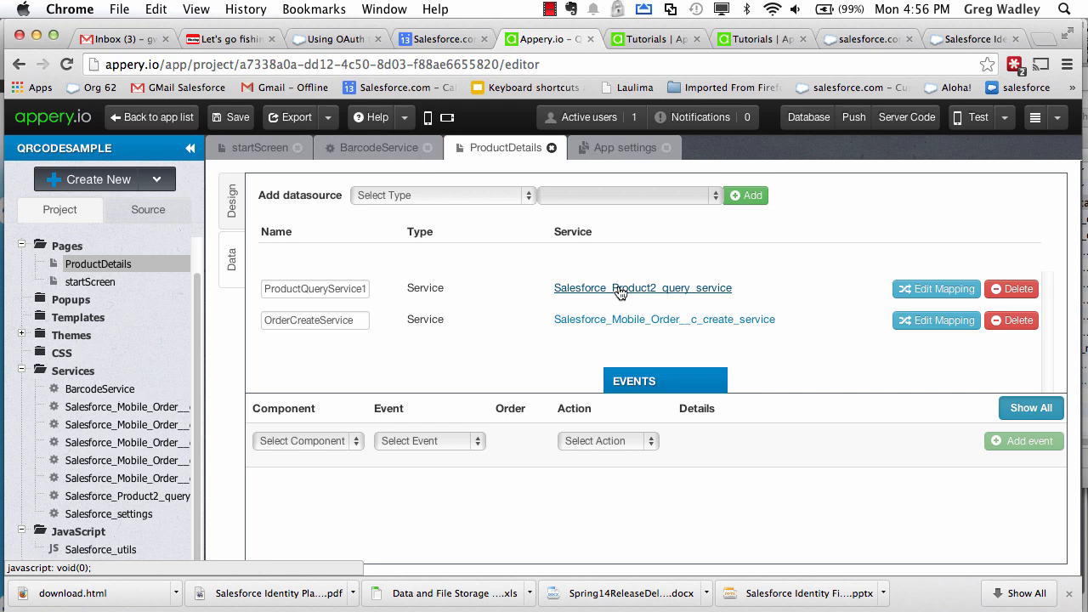
pyautogui.click(945, 289)
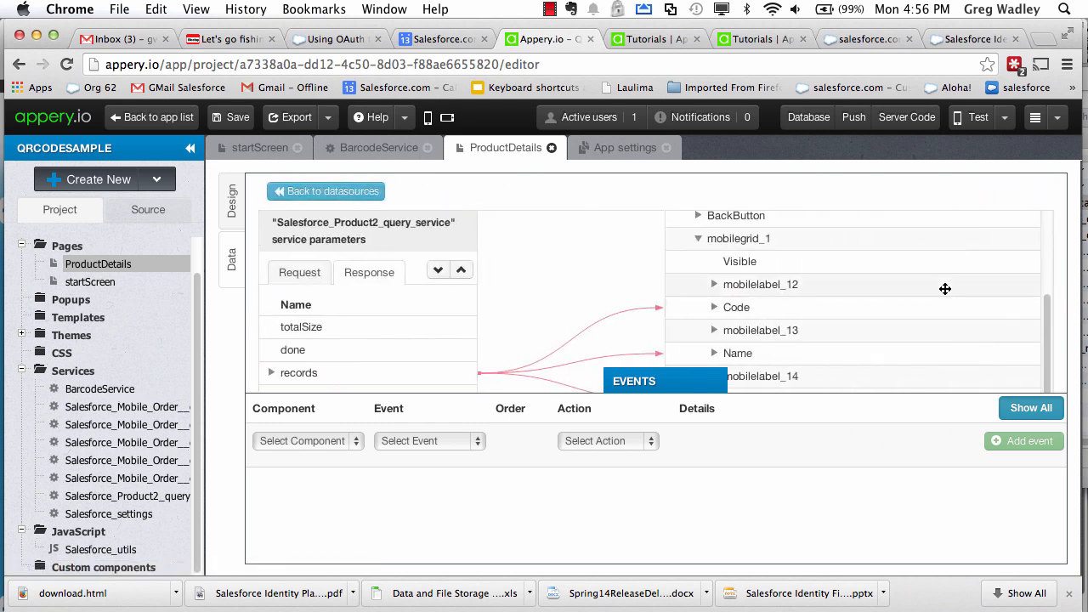
pyautogui.click(642, 387)
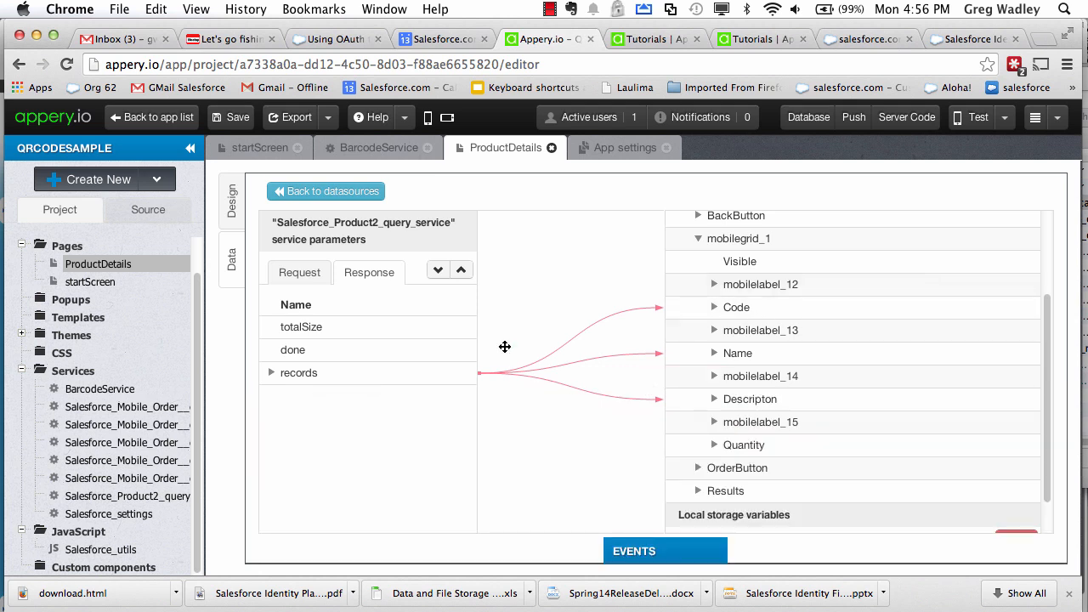
# - Examine the request mapping of _productCode to q and its JavaScript query code, leaving the code unchanged
pyautogui.click(304, 274)
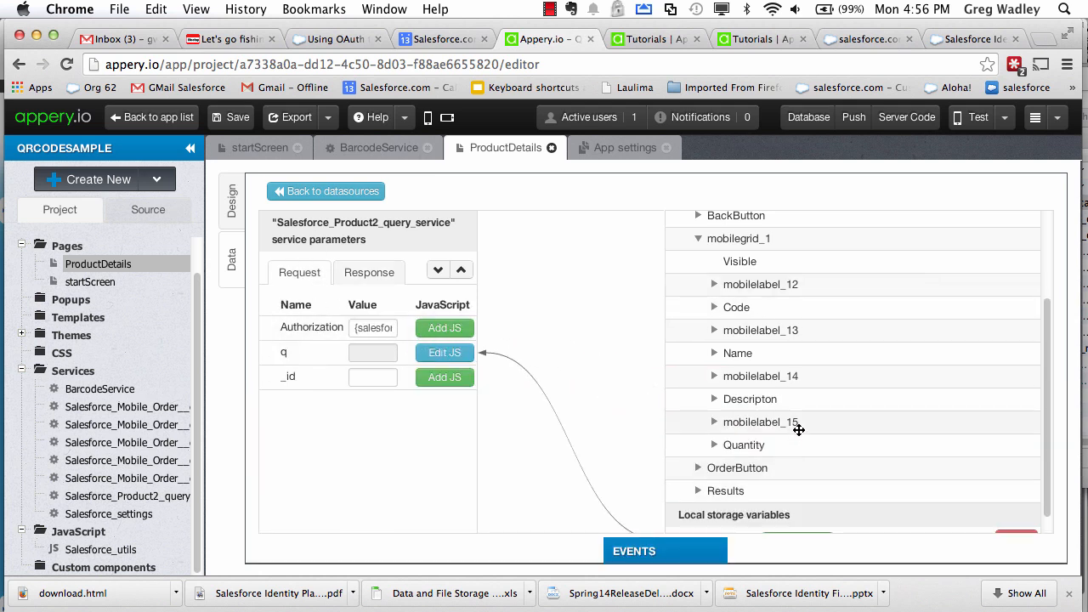
pyautogui.scroll(-1, 798, 430)
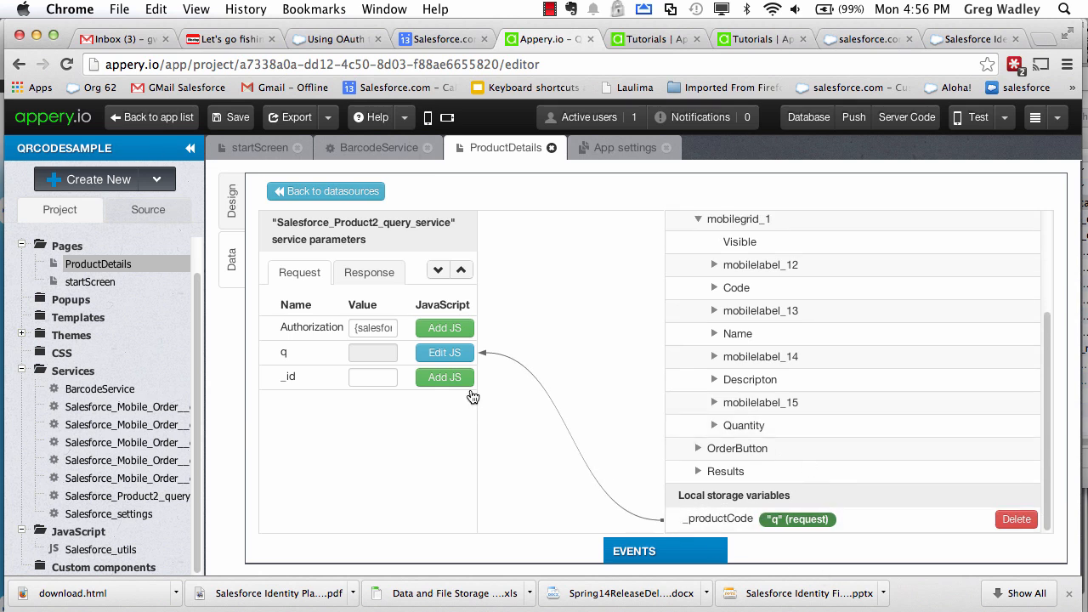
pyautogui.click(442, 354)
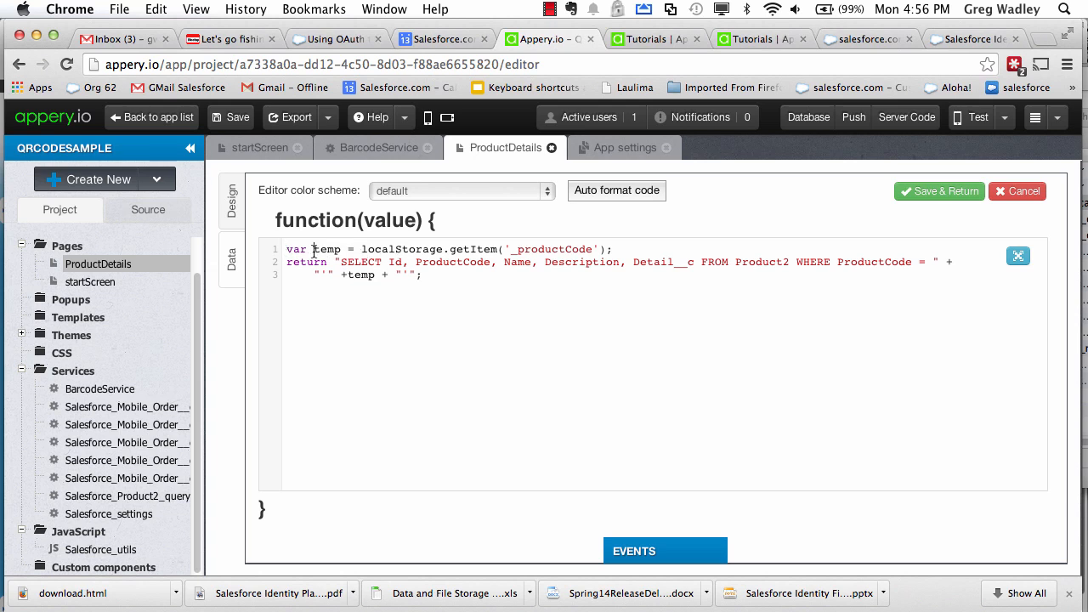
pyautogui.moveTo(314, 250); pyautogui.dragTo(614, 249)
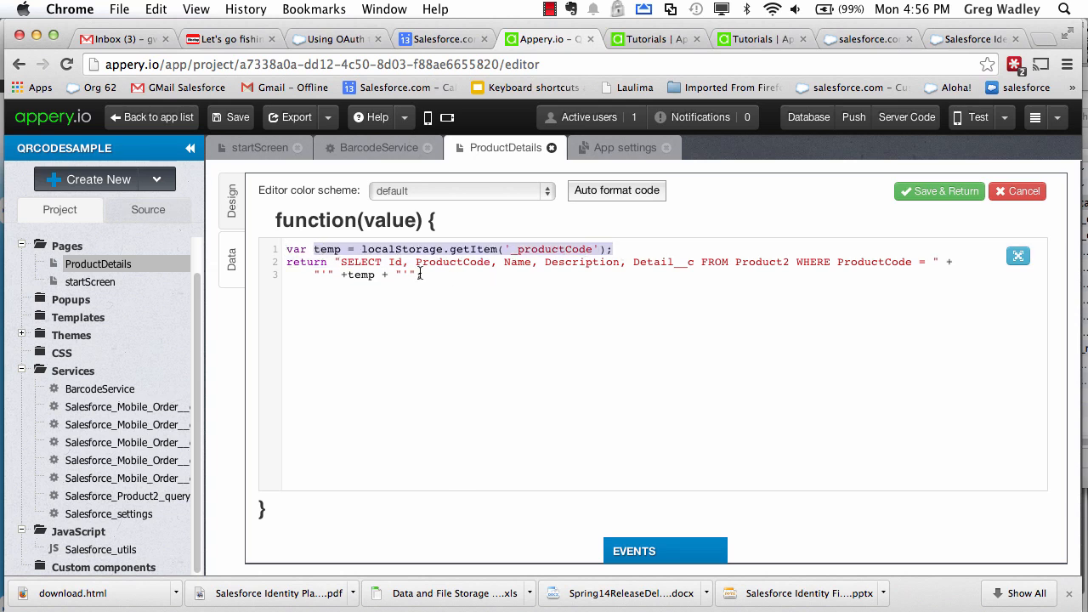
pyautogui.moveTo(289, 263); pyautogui.dragTo(424, 285)
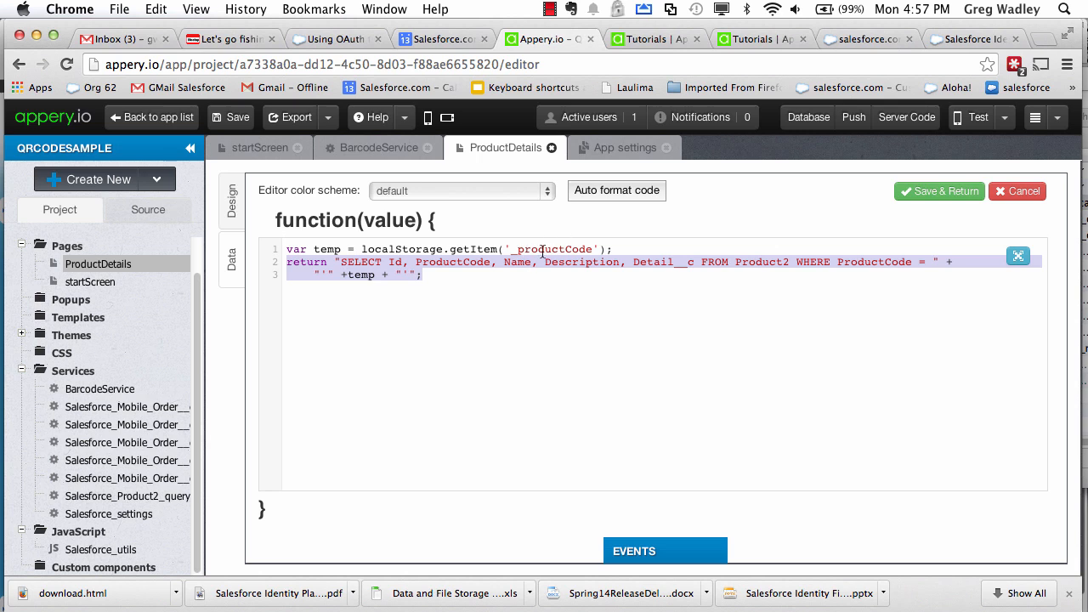
pyautogui.click(1022, 192)
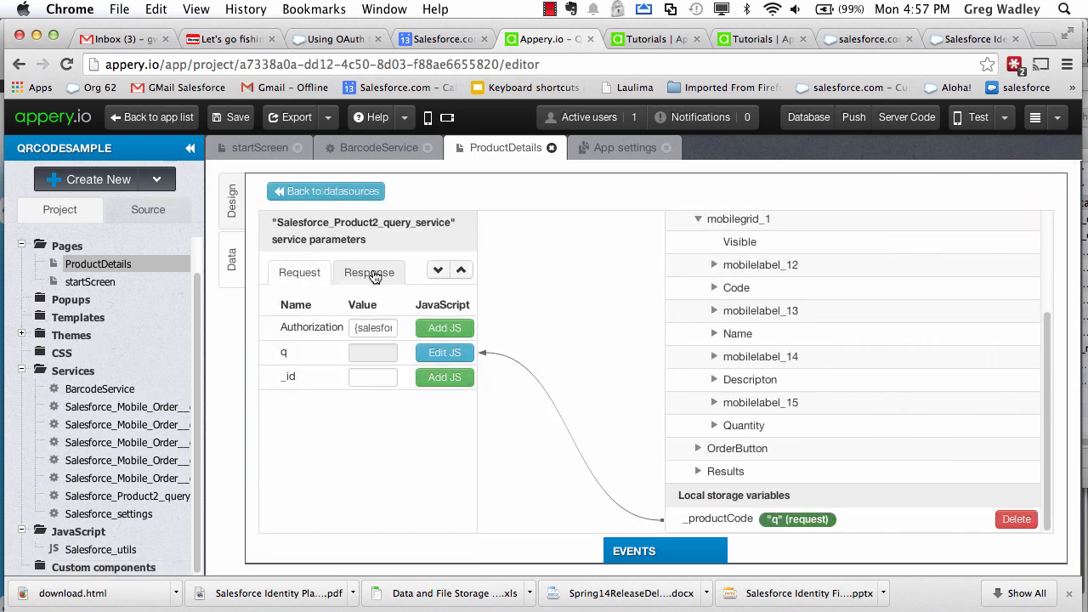
# - Examine how the Product2 query response maps to the page components, and return to the datasources list
pyautogui.click(367, 275)
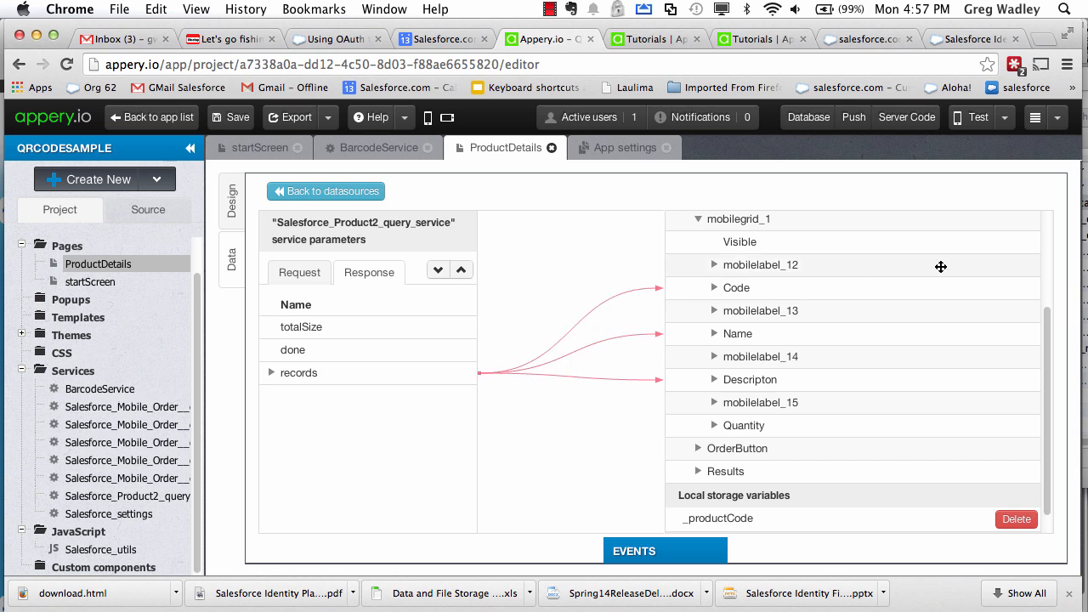
pyautogui.scroll(3, 1042, 227)
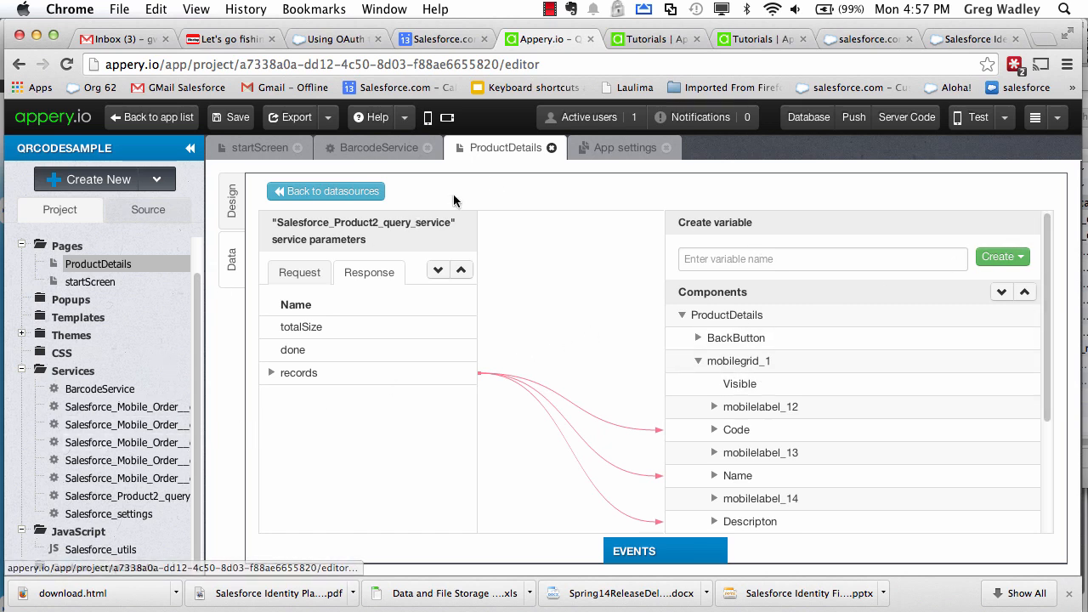
pyautogui.click(299, 194)
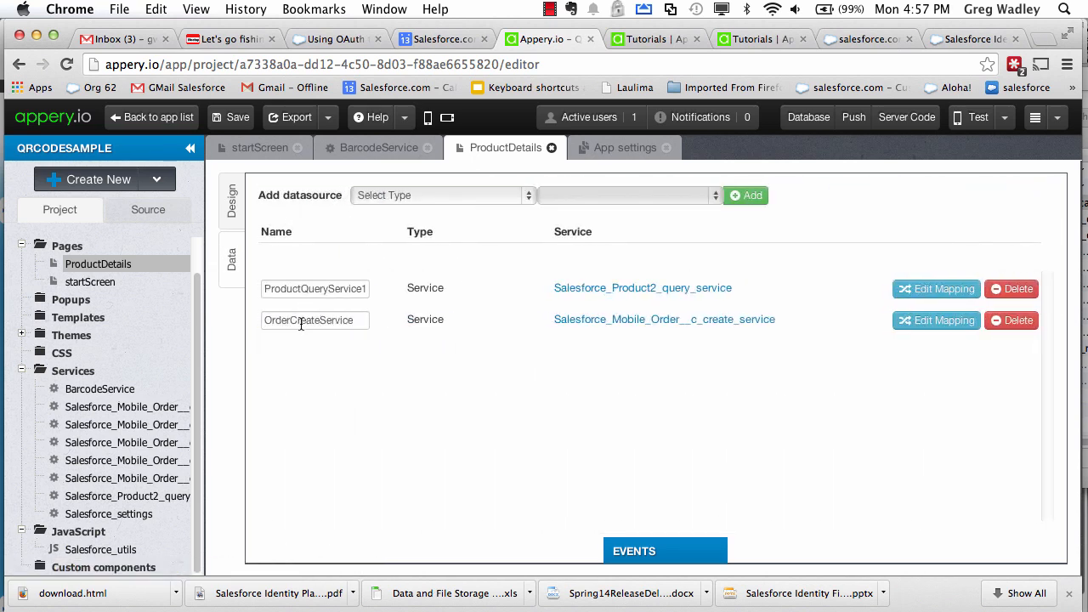
# - Open the OrderCreateService mapping and examine its request fields, and how the expanded response maps to the page components
pyautogui.click(944, 326)
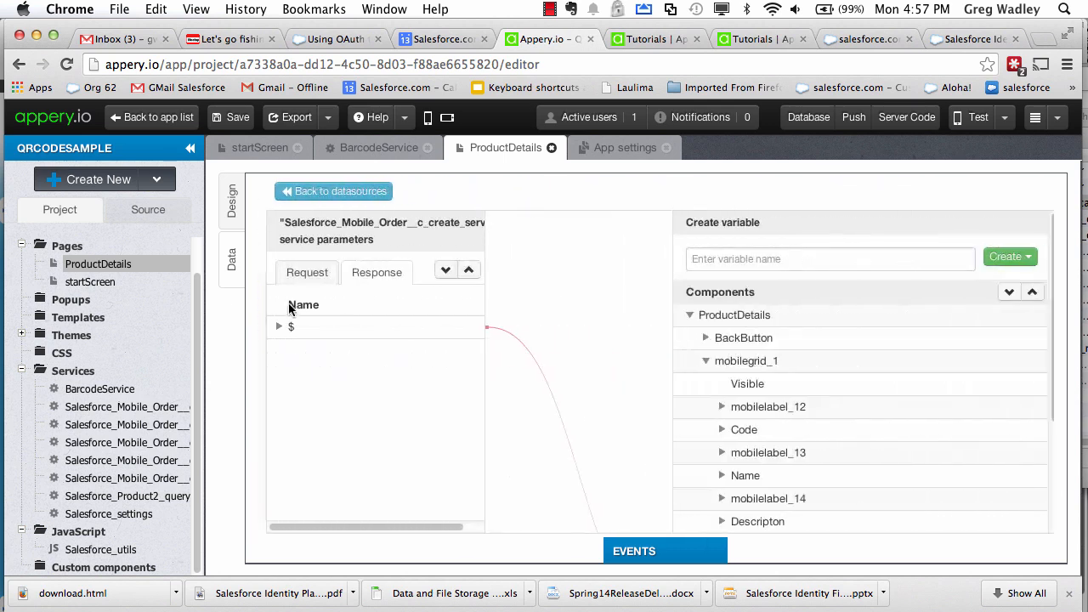
pyautogui.click(298, 273)
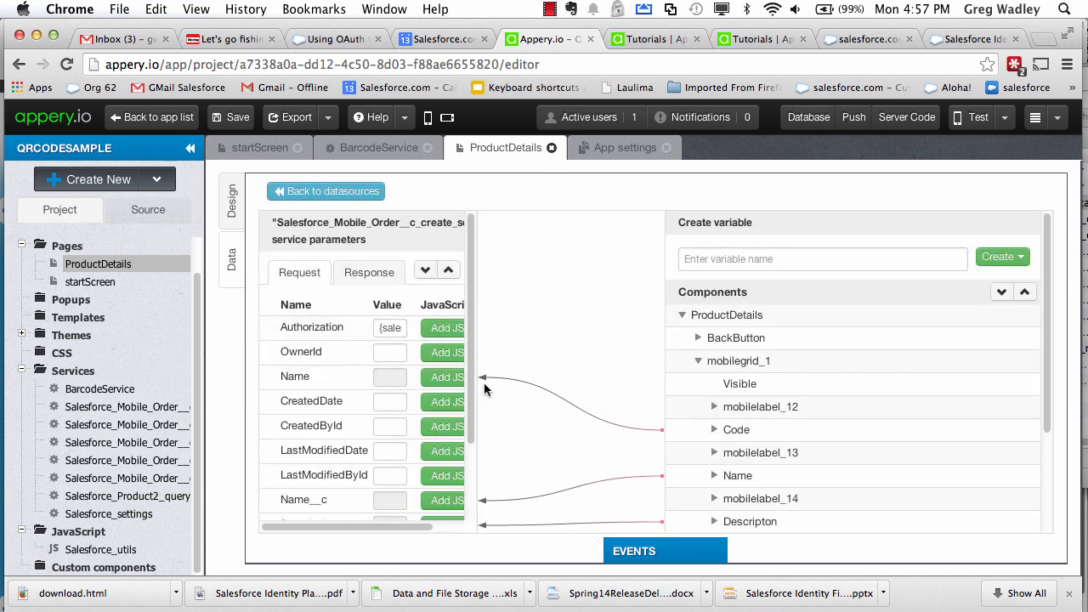
pyautogui.scroll(-3, 323, 375)
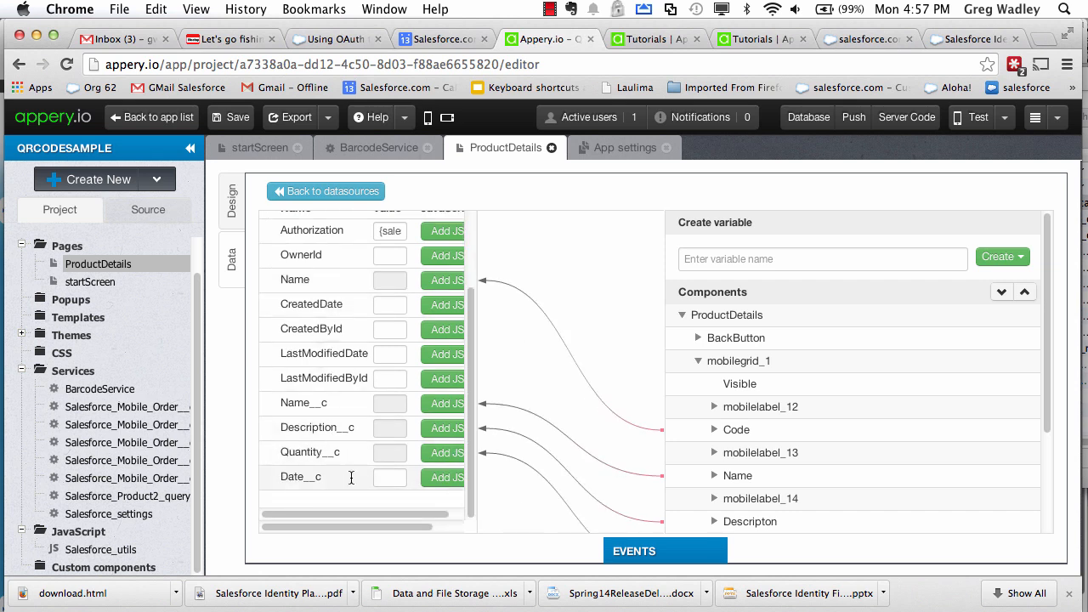
pyautogui.scroll(-3, 690, 427)
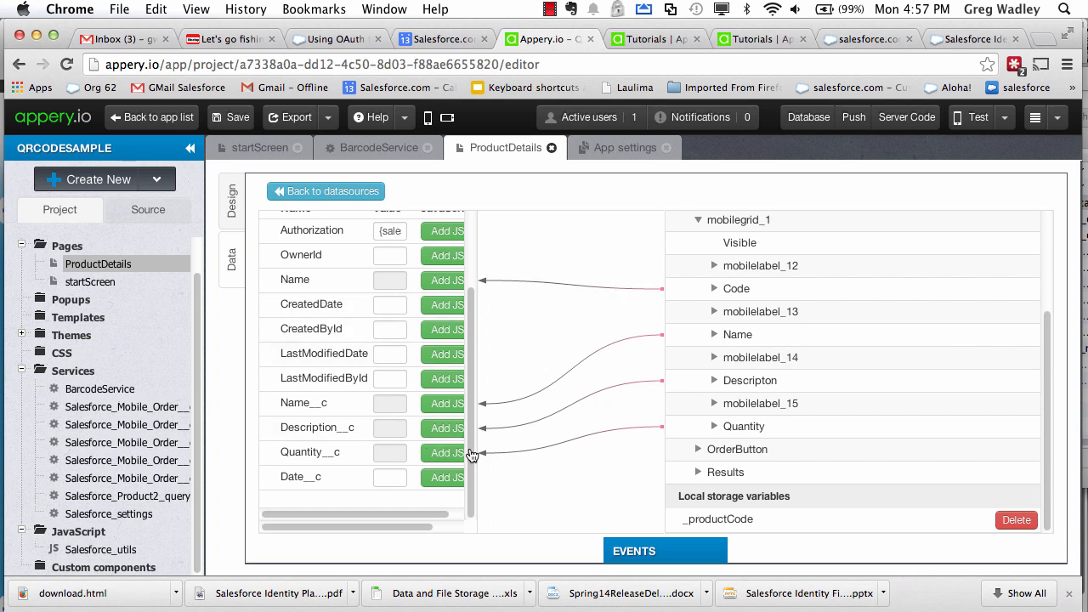
pyautogui.scroll(3, 387, 389)
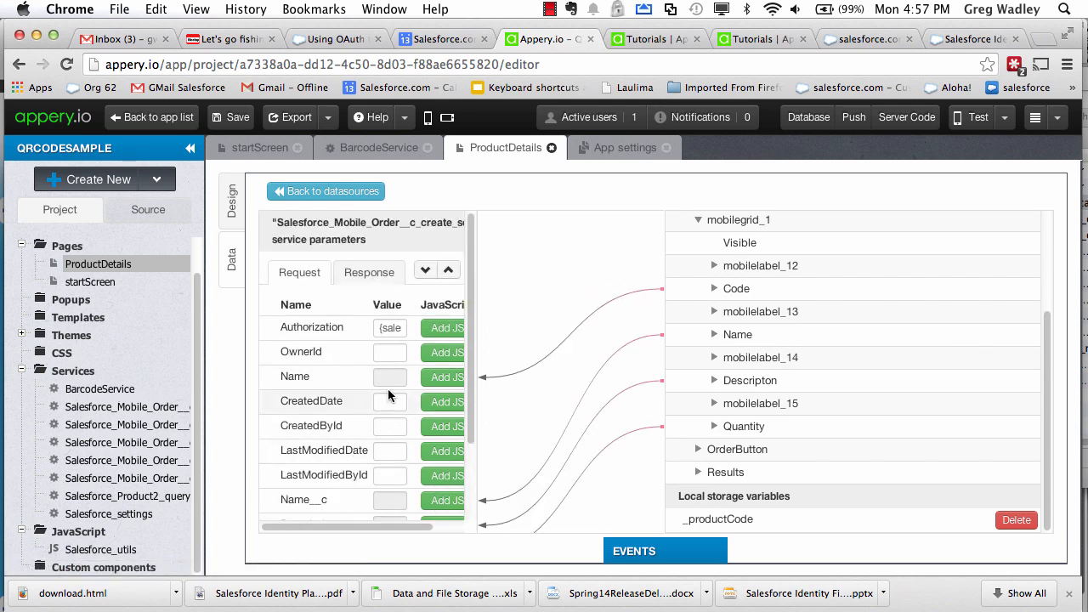
pyautogui.click(366, 274)
pyautogui.click(271, 328)
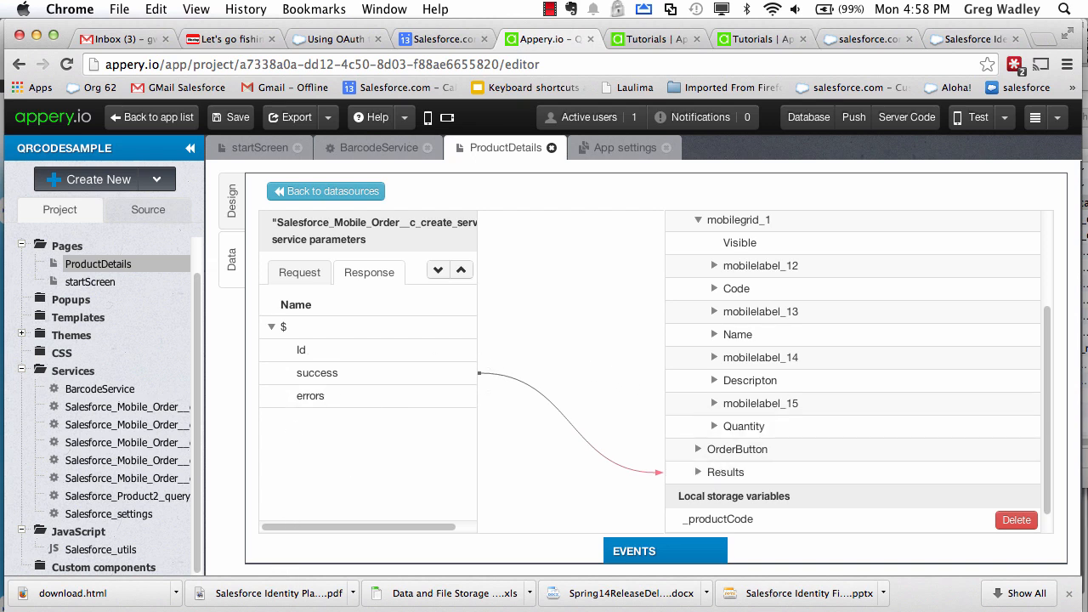
# - Switch to the mirrored iPhone in AirServer, move its window fully into view, and log in to the Appery.io app
pyautogui.moveTo(1086, 2)
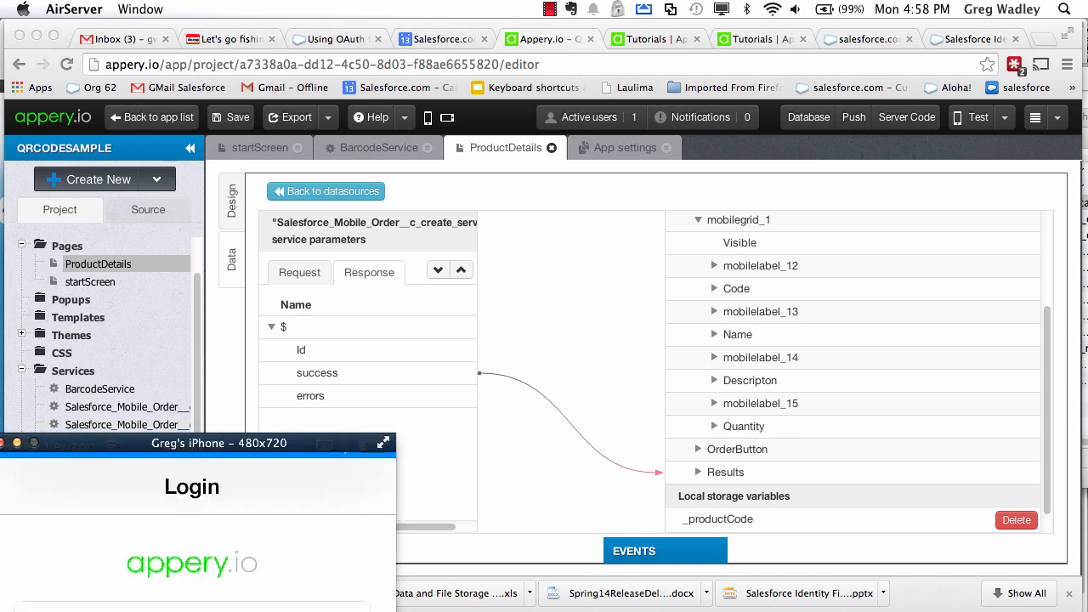
pyautogui.moveTo(221, 448); pyautogui.dragTo(235, 31)
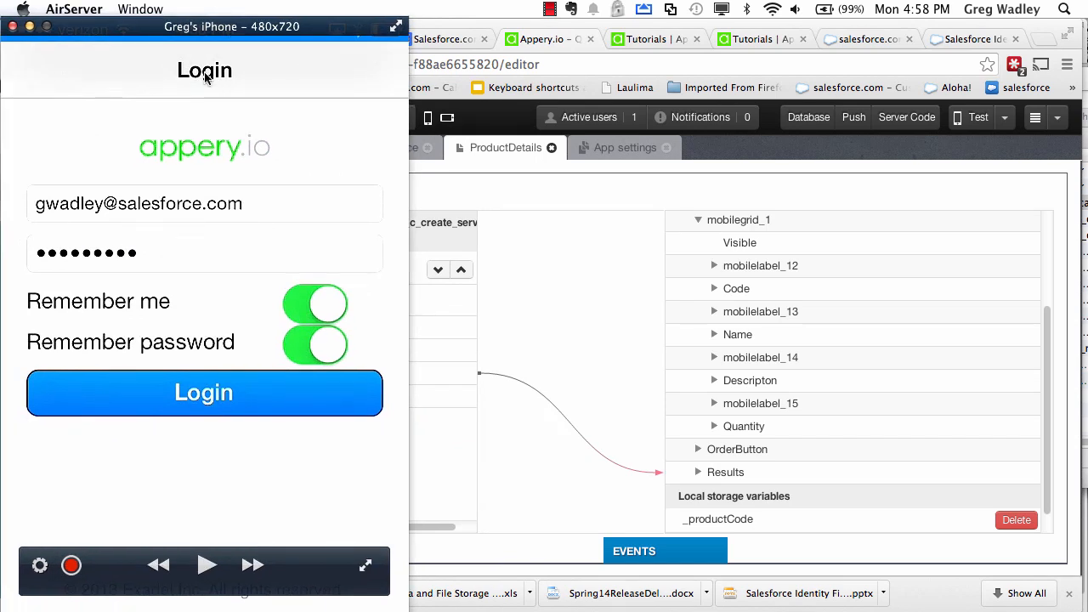
pyautogui.click(160, 374)
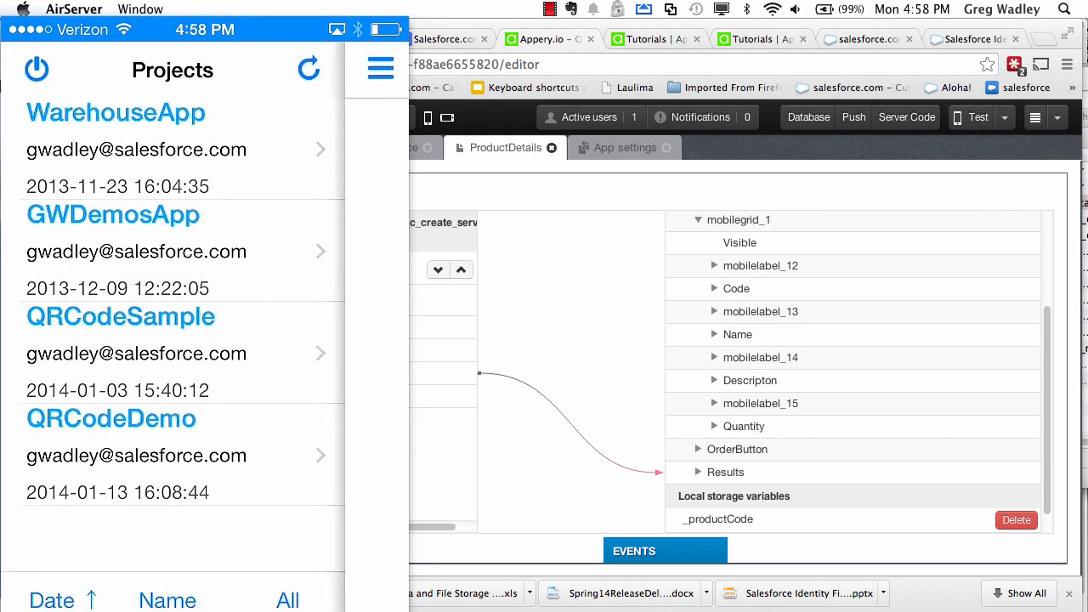
# - Launch the QRCodeSample project on the phone and allow its access to Salesforce
pyautogui.click(120, 352)
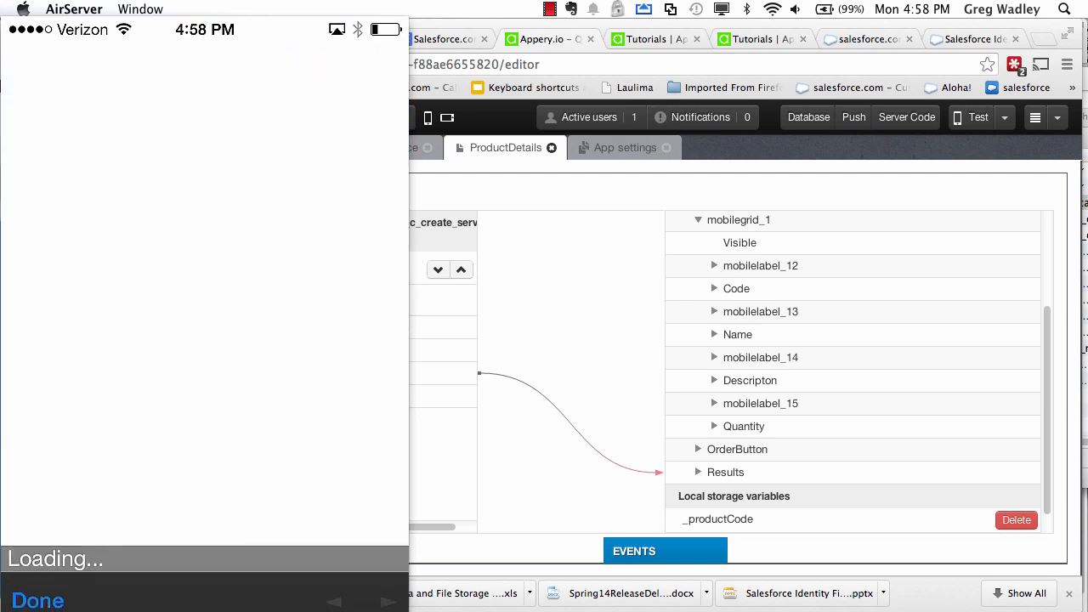
pyautogui.scroll(-4, 204, 289)
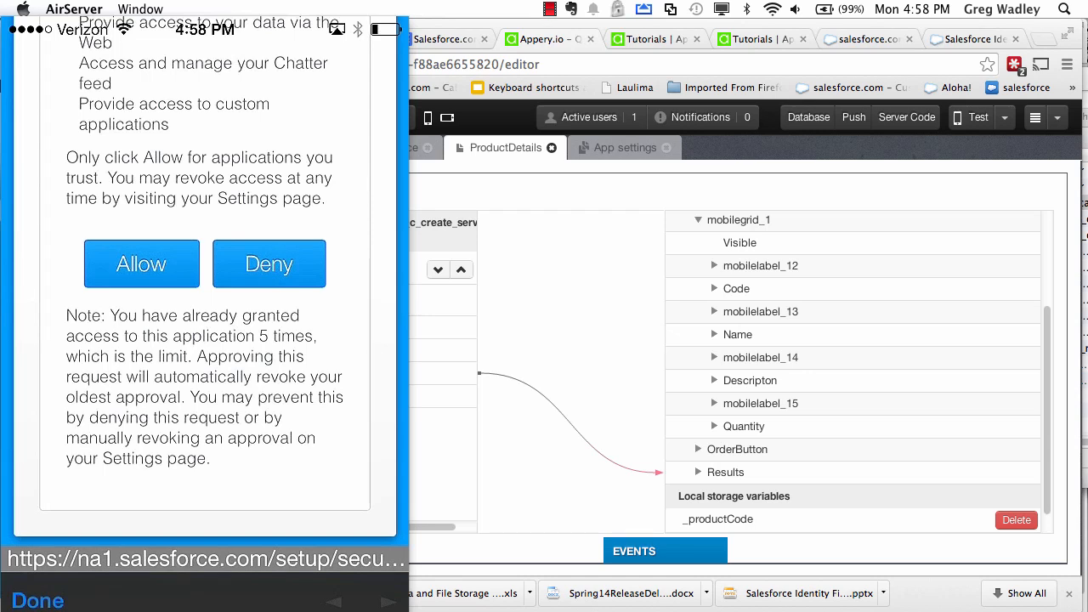
pyautogui.click(141, 264)
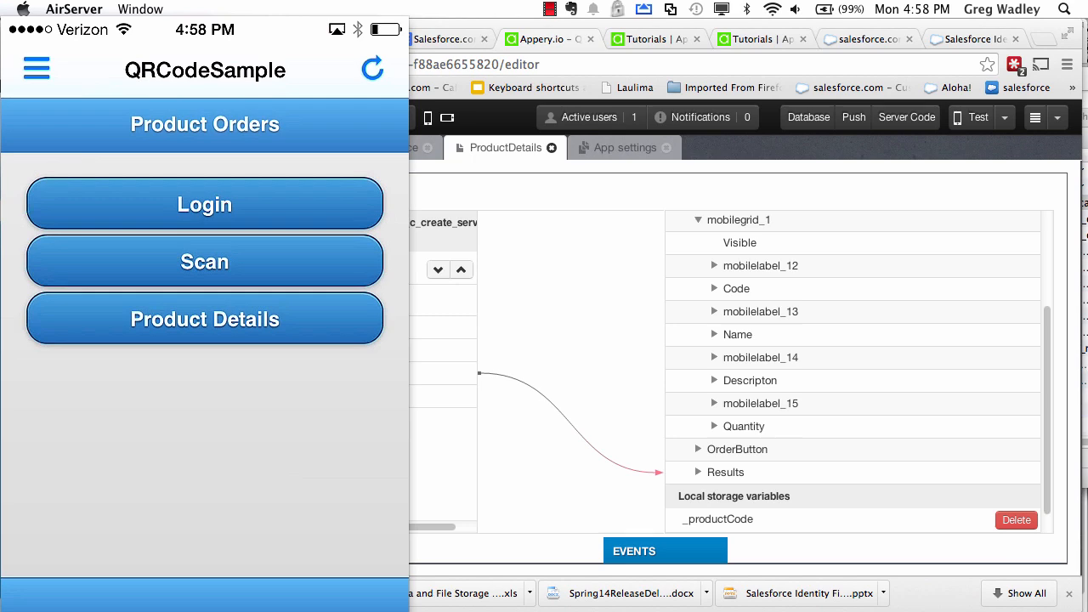
# - Scan the Large Fruit Loops barcode in the mobile app and order a quantity of 10
pyautogui.click(204, 262)
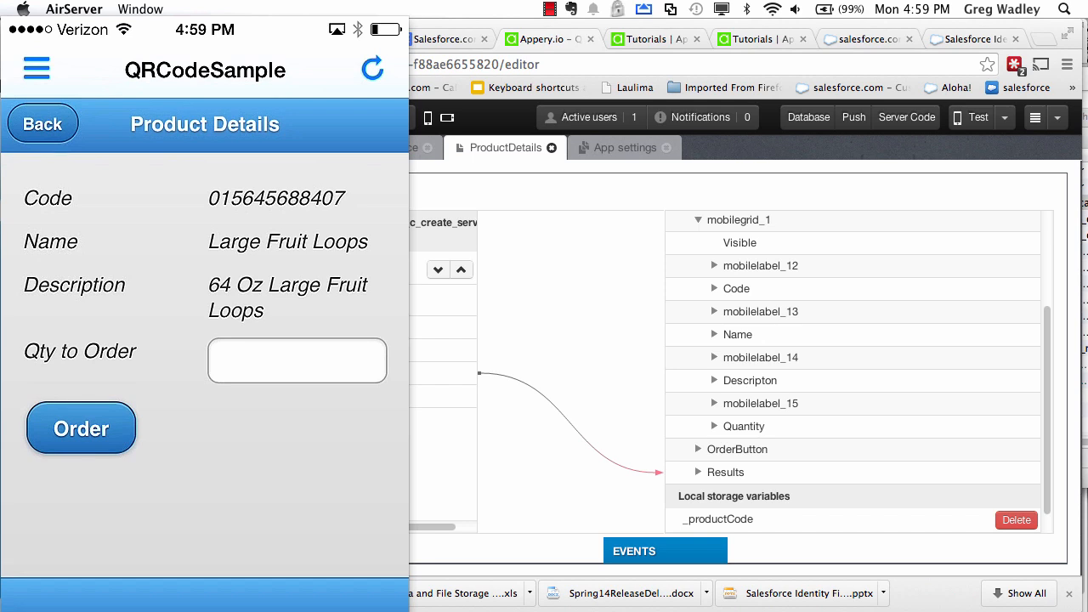
pyautogui.click(297, 361)
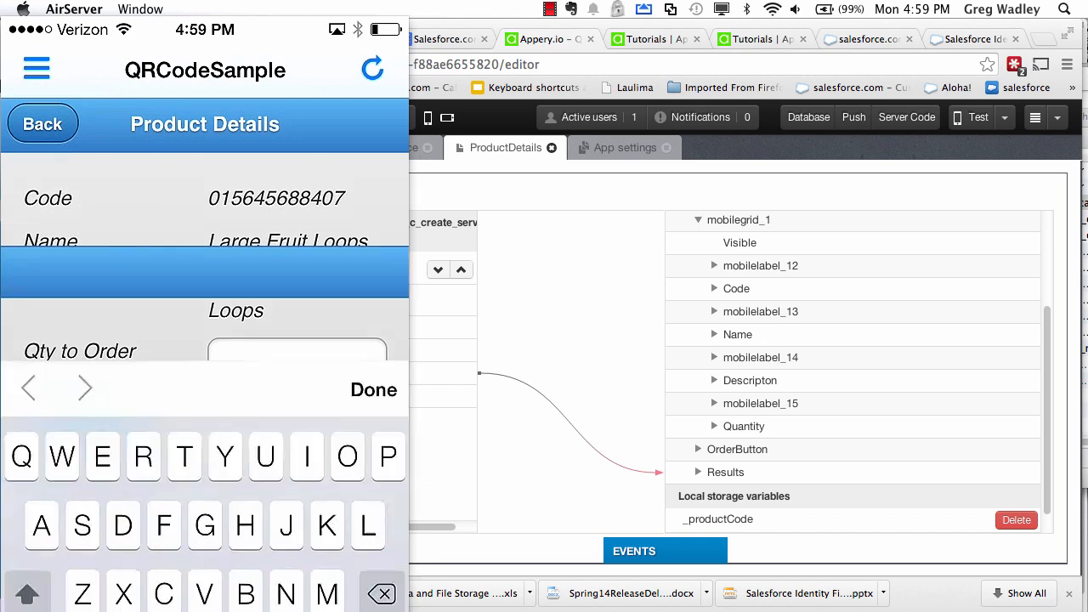
pyautogui.click(26, 598)
pyautogui.write('10')
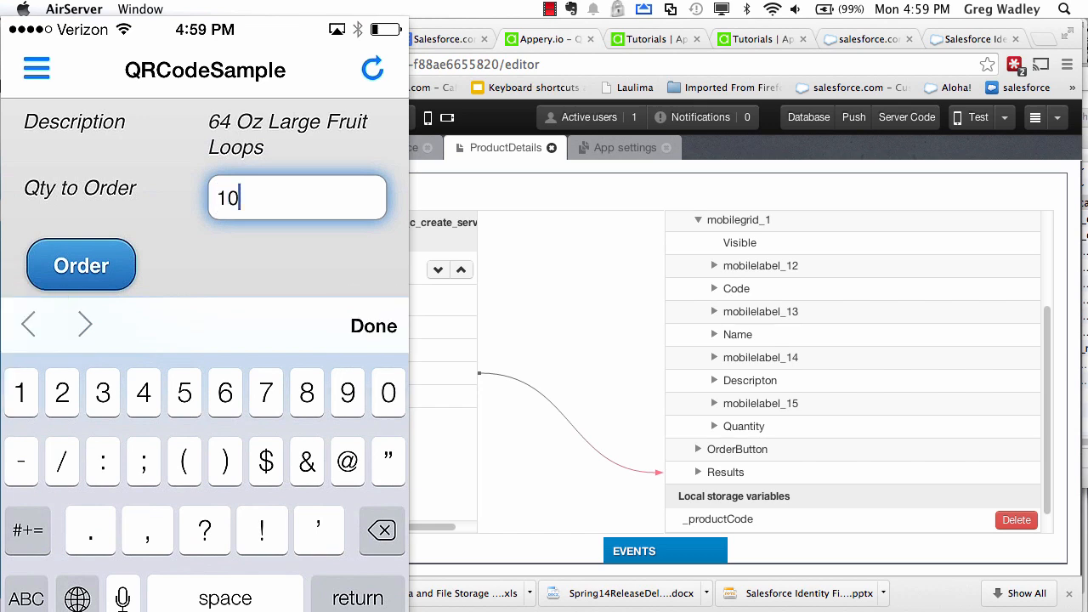
pyautogui.click(81, 265)
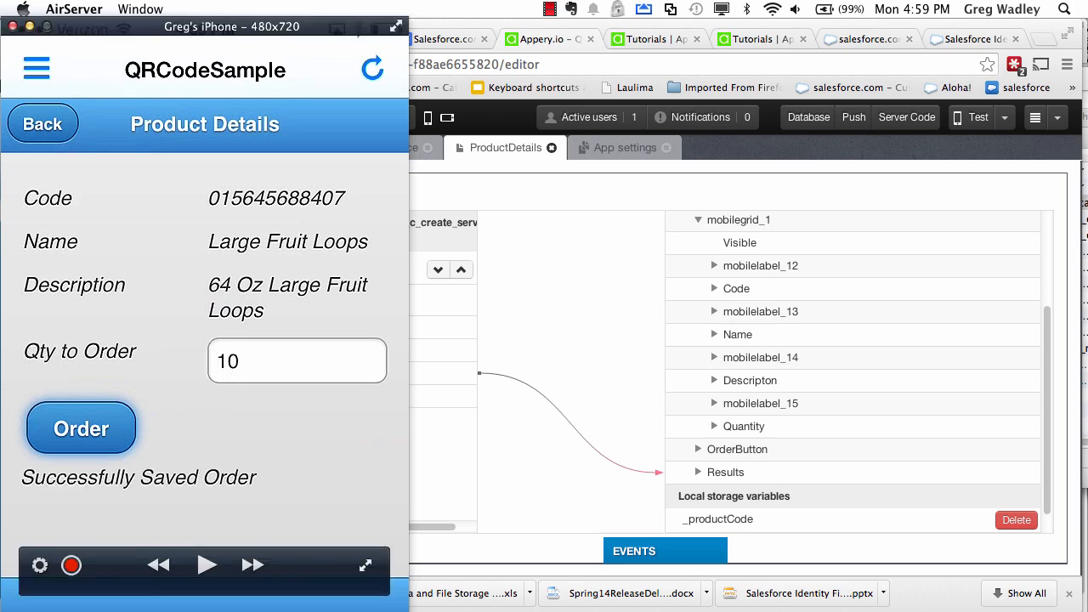
# - Switch to Salesforce in Safari, move the phone window out of the way, and look up Large Fruit Loops among the products
pyautogui.press('super+Tab')
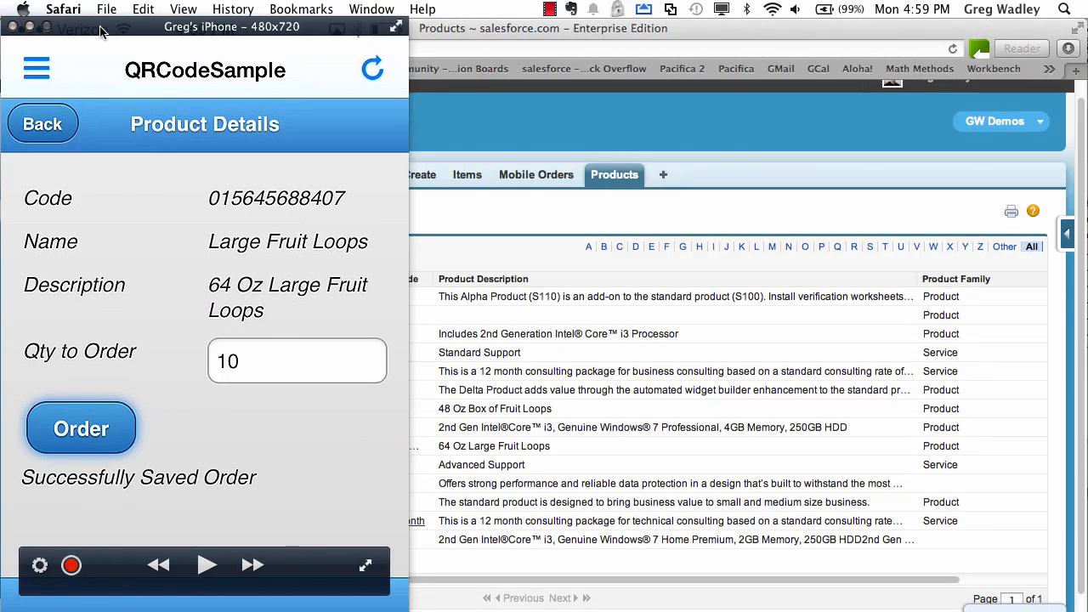
pyautogui.click(101, 27)
pyautogui.moveTo(101, 26); pyautogui.dragTo(283, 239)
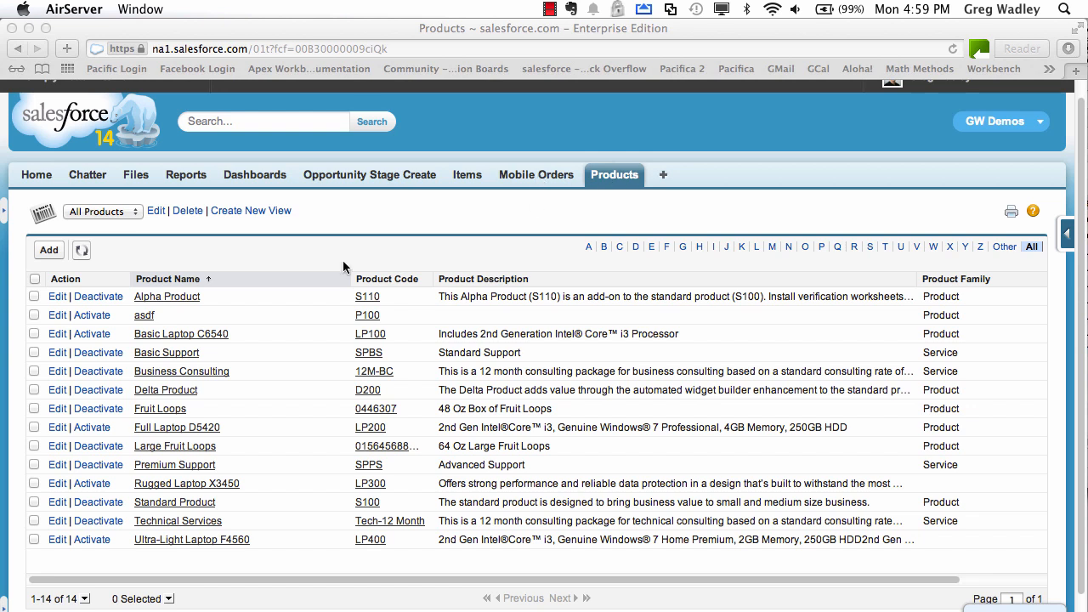
pyautogui.scroll(-1, 158, 345)
pyautogui.scroll(2, 159, 345)
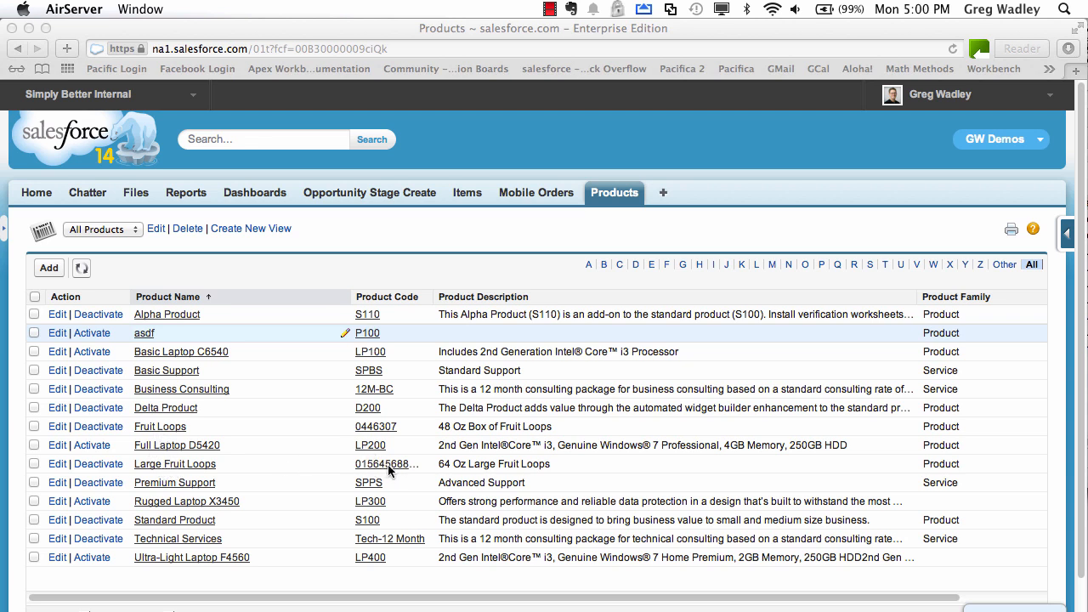
# - Open the recent Large Fruit Loops record in Mobile Orders and check its quantity
pyautogui.click(524, 197)
pyautogui.click(523, 196)
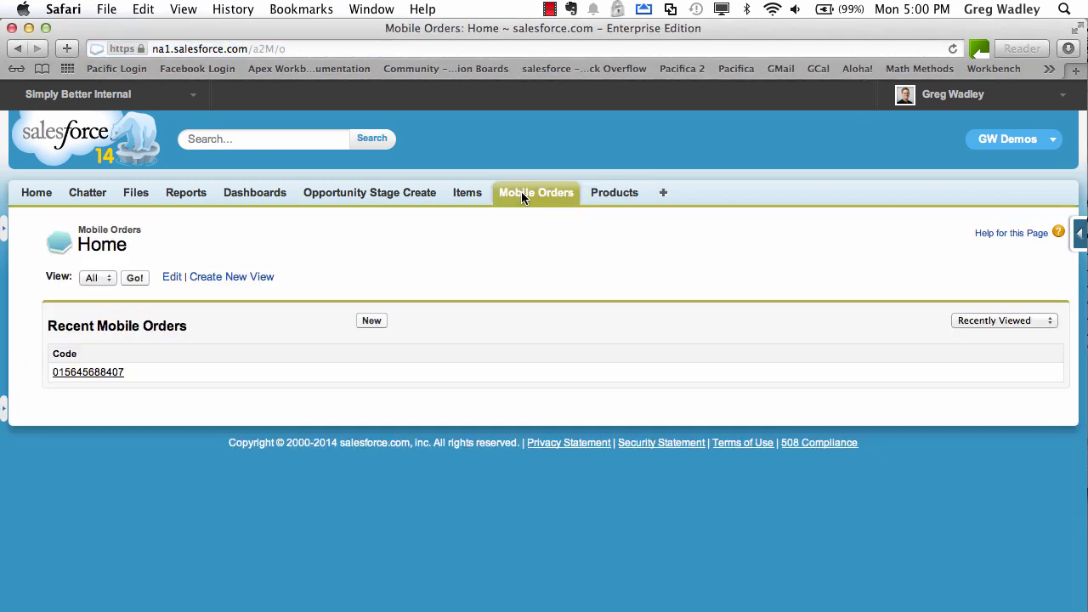
pyautogui.click(85, 374)
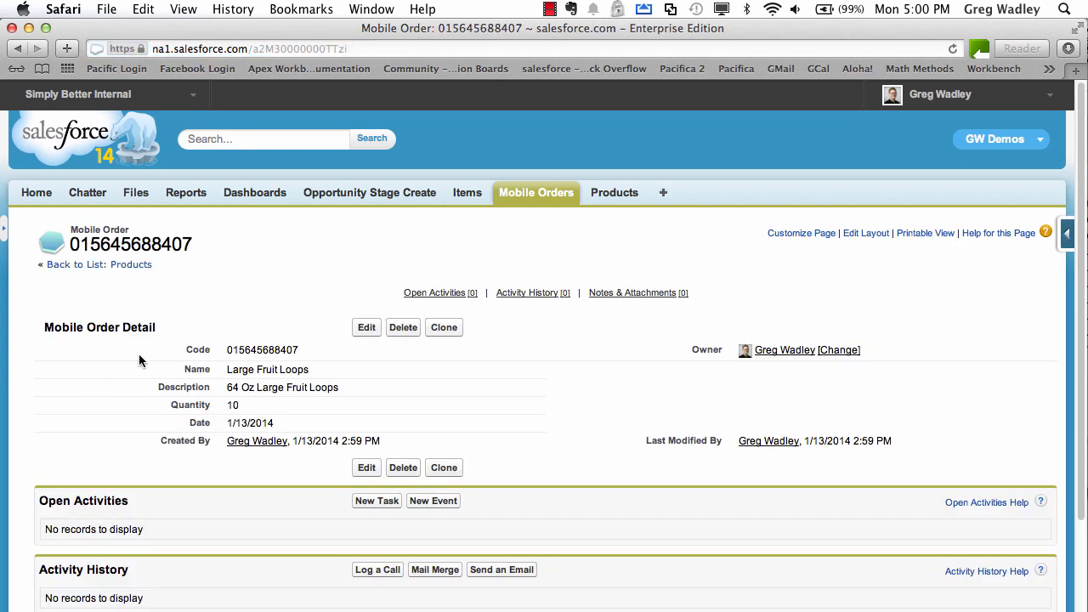
pyautogui.doubleClick(233, 406)
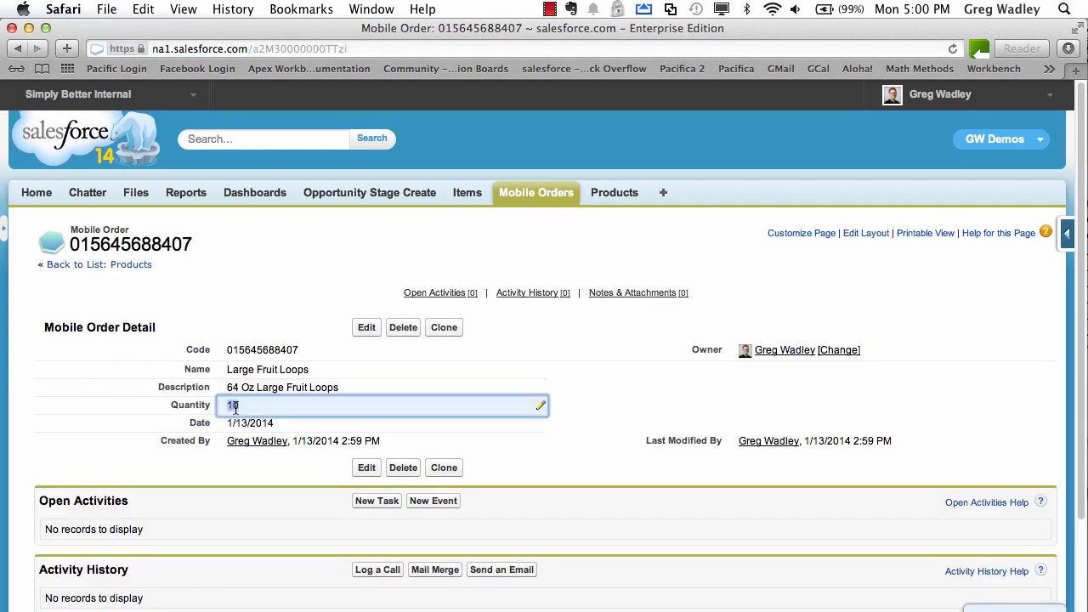